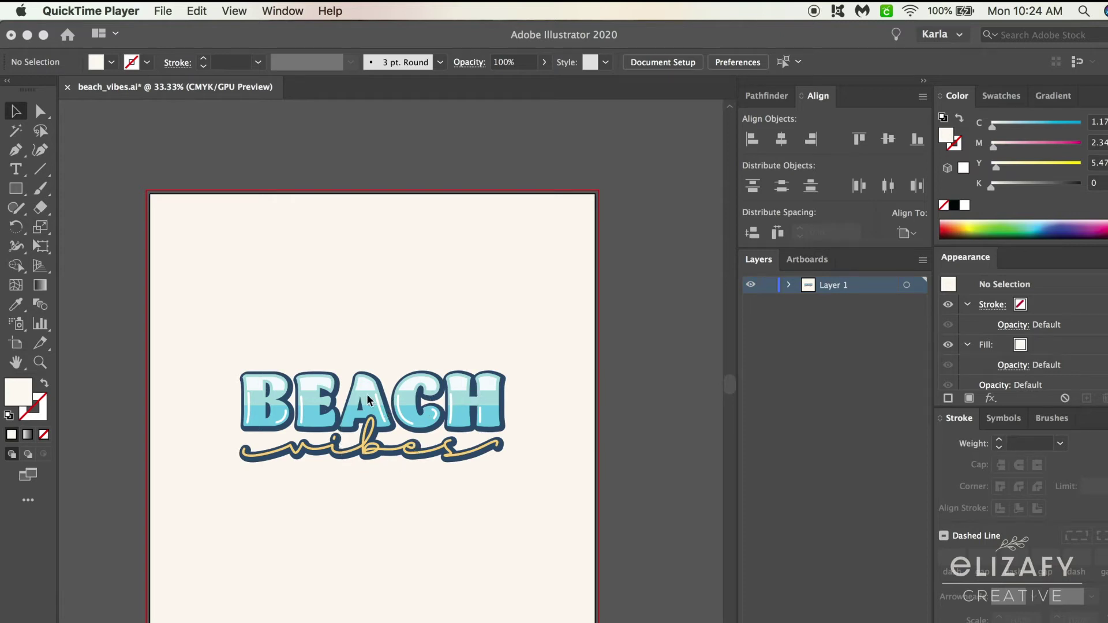
Step: Widen the kerning between all the letters of BEACH with the Type tool
{"action": "left_click", "coordinate": [376, 390]}
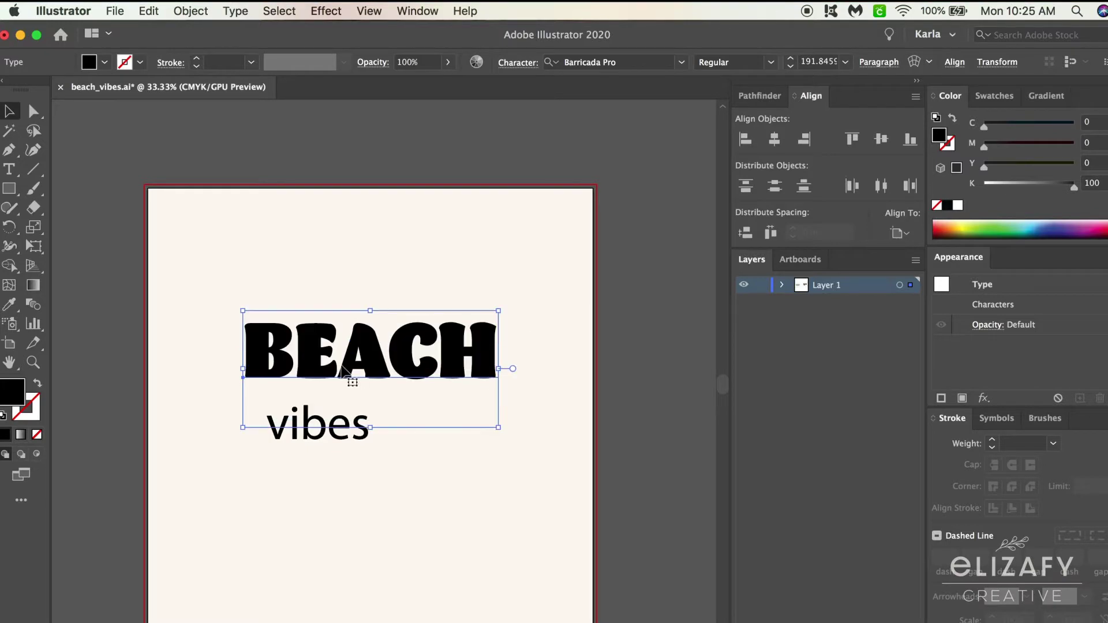
{"action": "key", "text": "t"}
{"action": "left_click", "coordinate": [302, 362]}
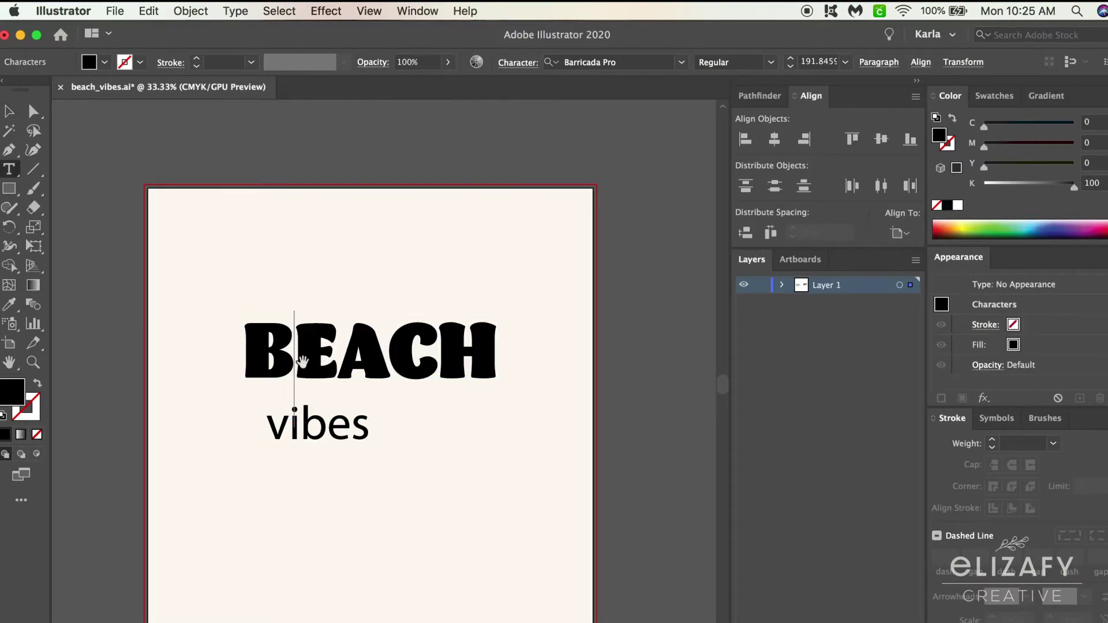
{"action": "key", "text": "alt+Right"}
{"action": "key", "text": "alt+Right"}
{"action": "key", "text": "Right"}
{"action": "key", "text": "alt+Right"}
{"action": "key", "text": "alt+Right"}
{"action": "key", "text": "Right"}
{"action": "key", "text": "alt+Right"}
{"action": "key", "text": "alt+Right"}
{"action": "key", "text": "alt+Right"}
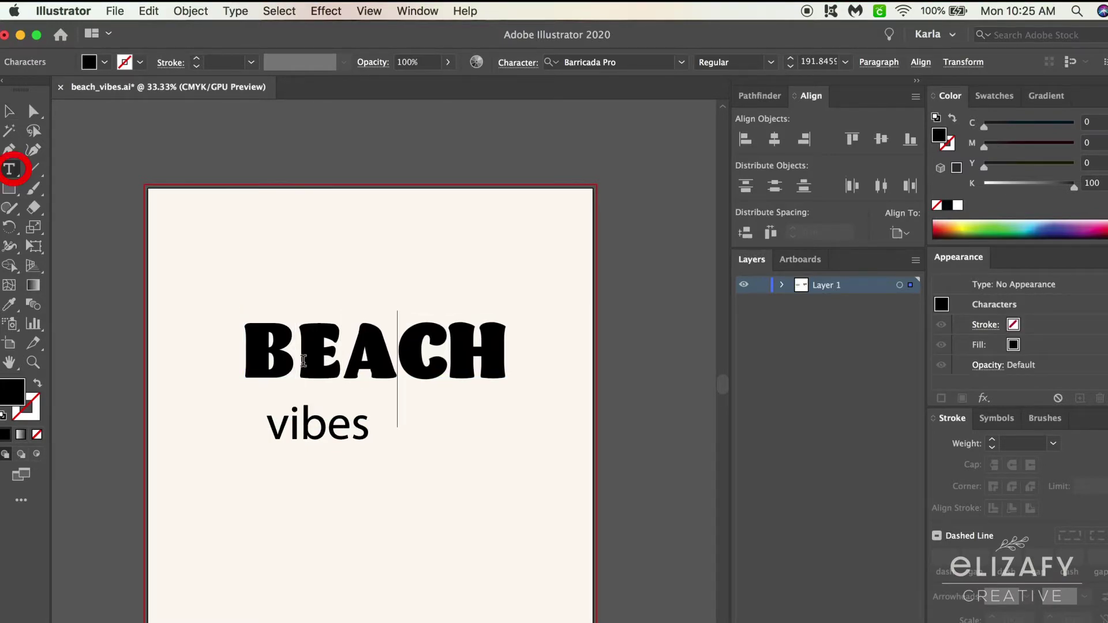
{"action": "key", "text": "Right"}
{"action": "key", "text": "alt+Right"}
{"action": "key", "text": "alt+Right"}
{"action": "key", "text": "alt+Right"}
{"action": "key", "text": "alt+Right"}
{"action": "key", "text": "Escape"}
{"action": "key", "text": "v"}
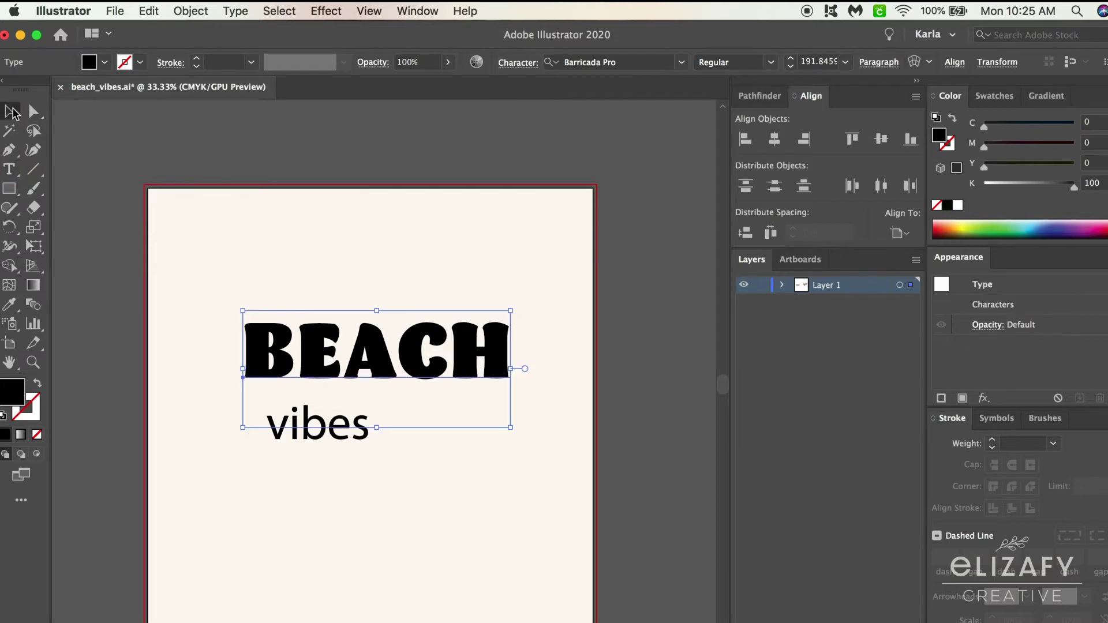
Step: Change the font of the word vibes to alagambe
{"action": "left_click", "coordinate": [296, 430]}
{"action": "left_click", "coordinate": [606, 61]}
{"action": "type", "text": "a"}
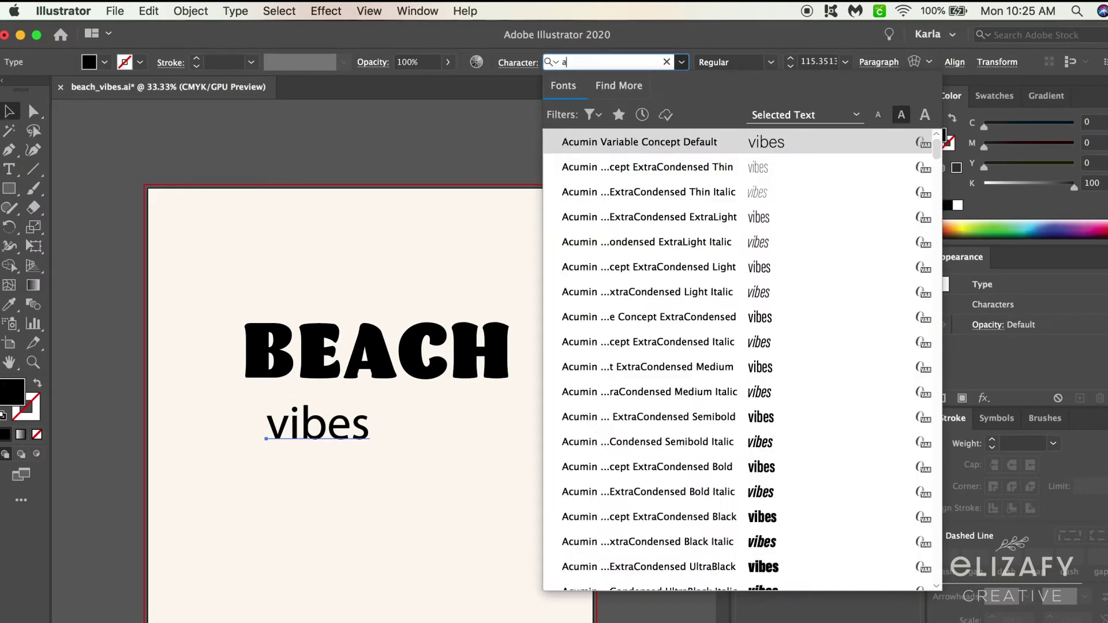
{"action": "left_click", "coordinate": [619, 115]}
{"action": "left_click", "coordinate": [619, 114]}
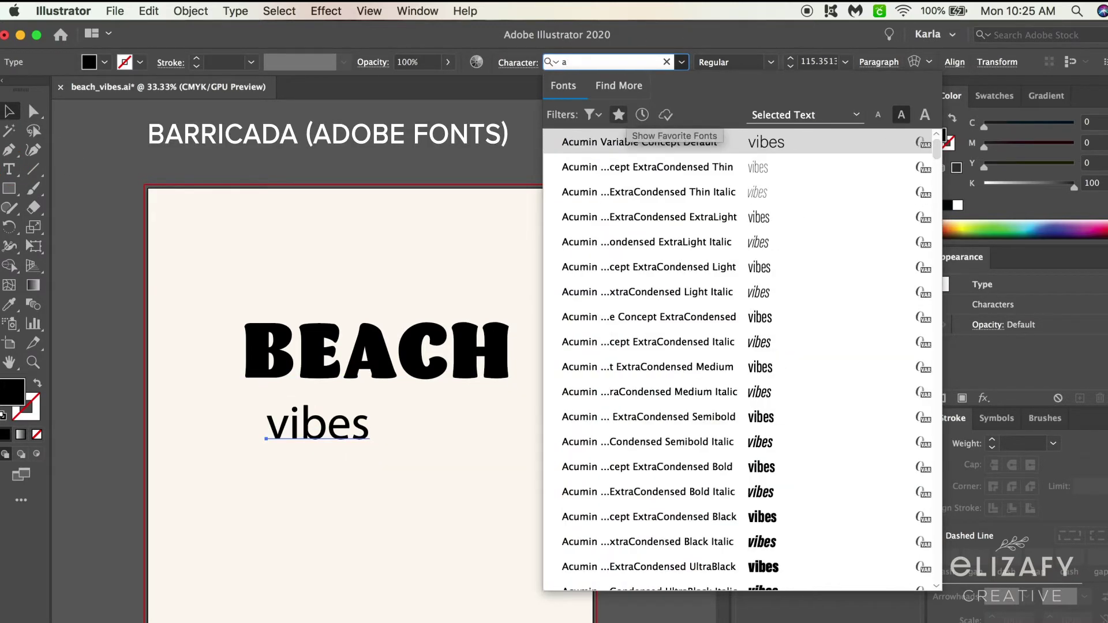
{"action": "key", "text": "BackSpace"}
{"action": "type", "text": "g"}
{"action": "key", "text": "BackSpace"}
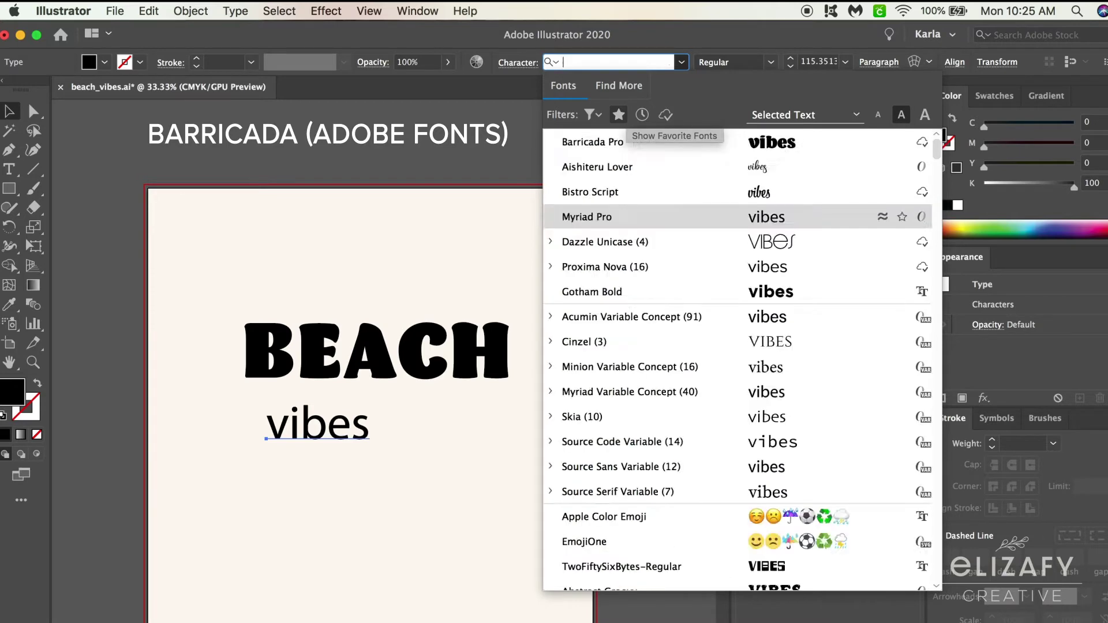
{"action": "type", "text": "ag"}
{"action": "left_click", "coordinate": [599, 142]}
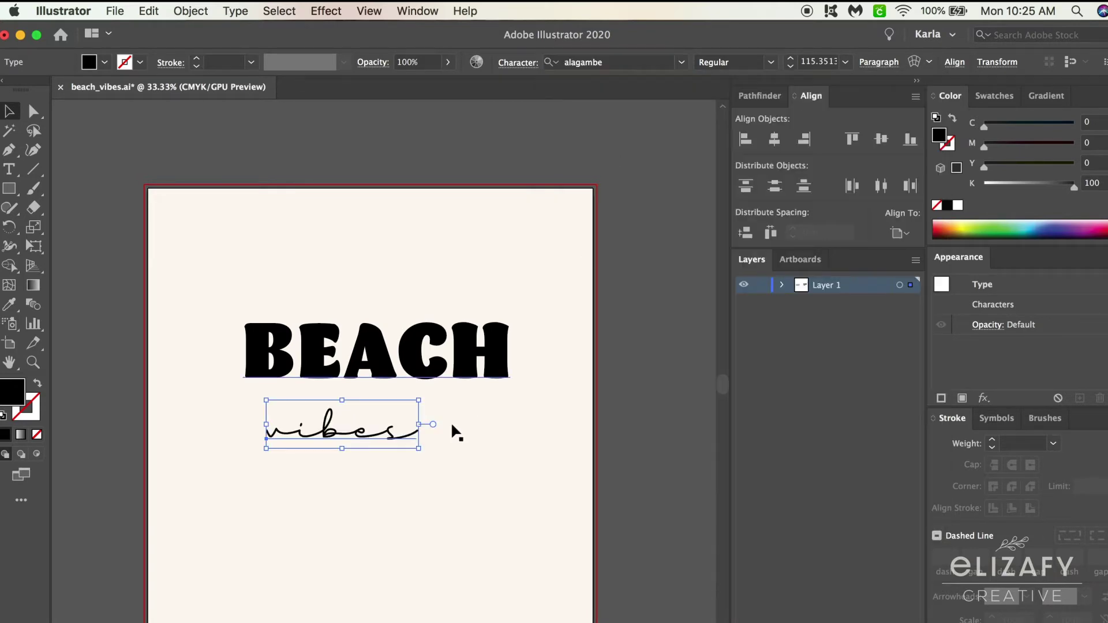
Step: Replace the first and last letters of vibes with their swash alternates that have extended tails
{"action": "key", "text": "t"}
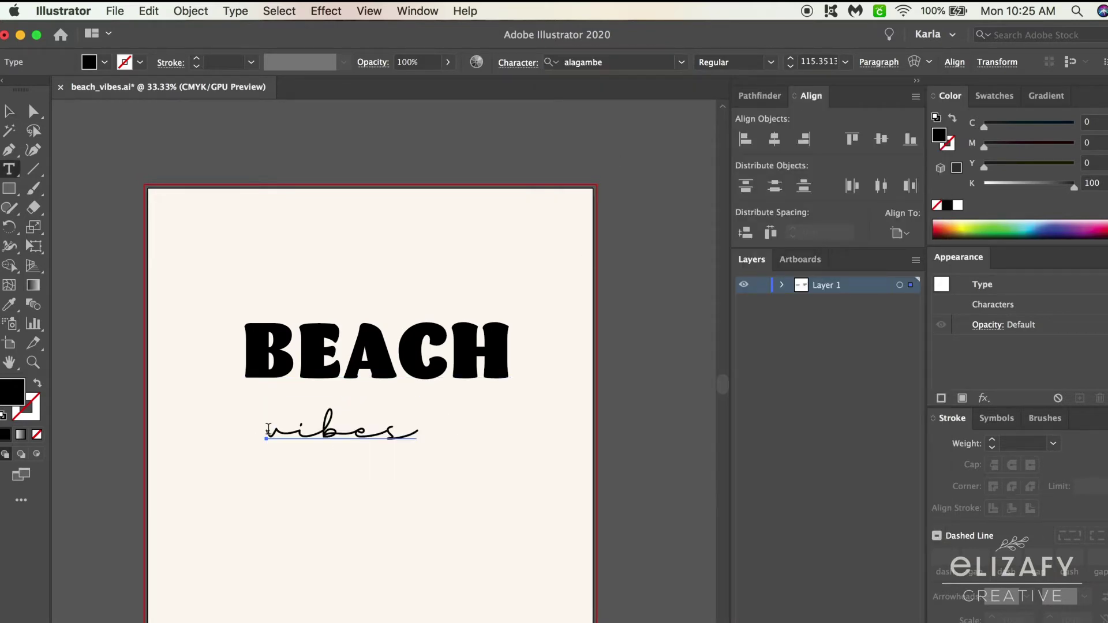
{"action": "left_click_drag", "start_coordinate": [299, 430], "coordinate": [248, 432]}
{"action": "left_click", "coordinate": [315, 468]}
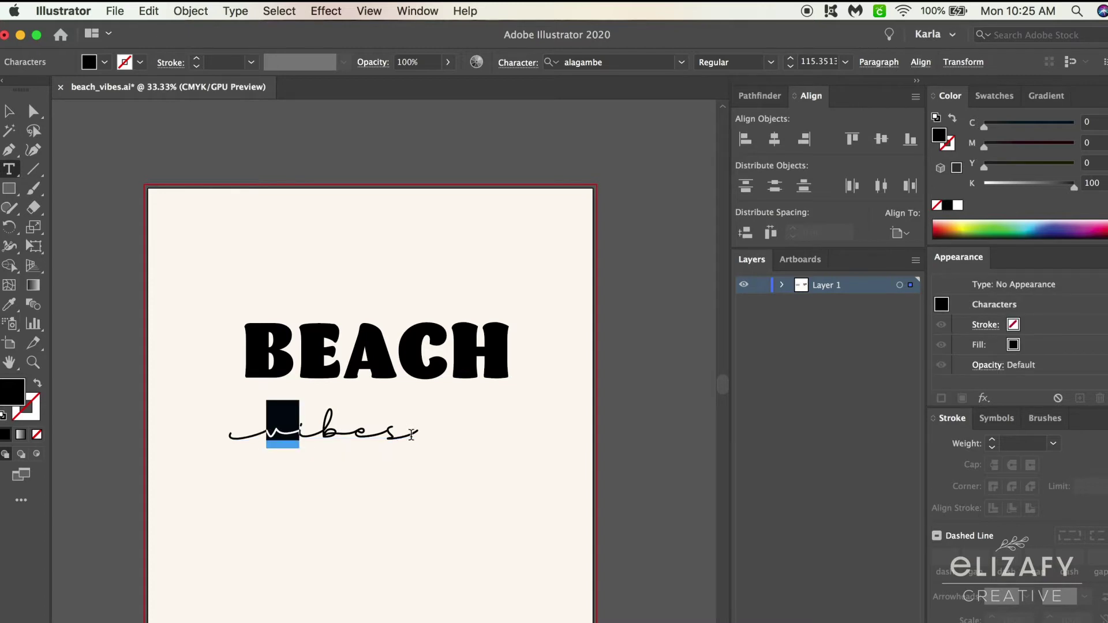
{"action": "left_click_drag", "start_coordinate": [412, 435], "coordinate": [387, 433]}
{"action": "left_click", "coordinate": [455, 465]}
{"action": "left_click", "coordinate": [10, 112]}
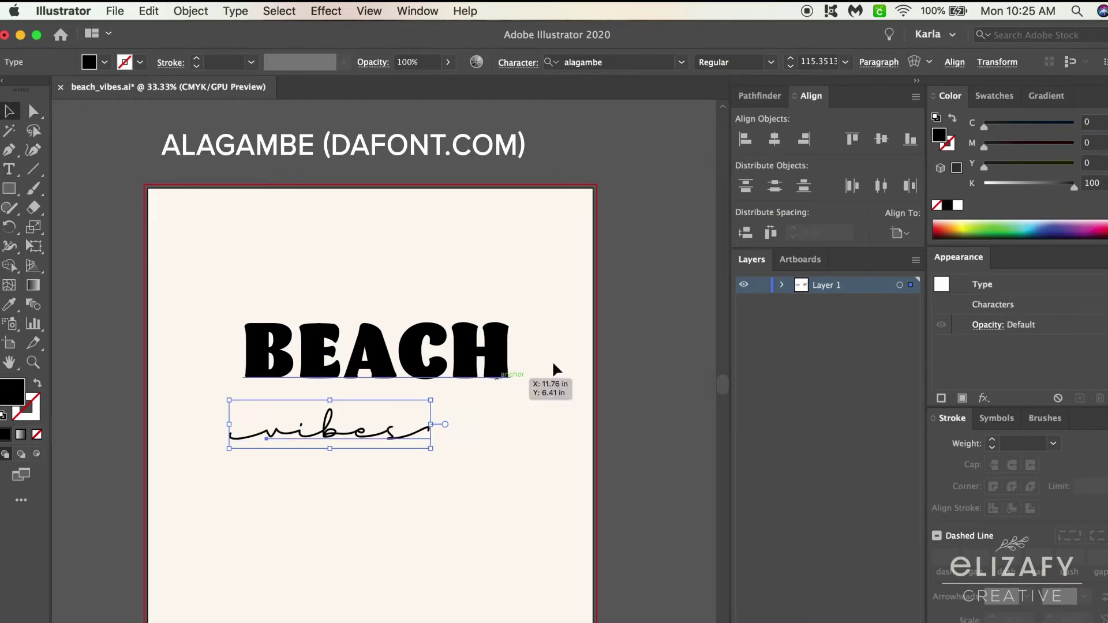
{"action": "left_click", "coordinate": [649, 346]}
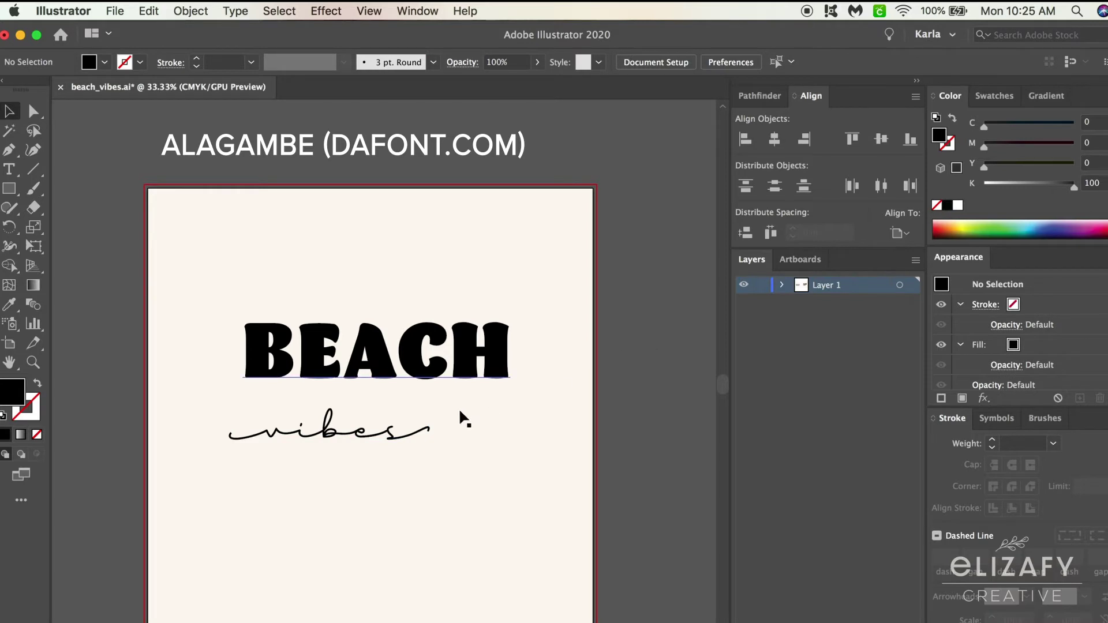
Step: Position the word vibes directly beneath BEACH and enlarge it to the same width
{"action": "left_click", "coordinate": [375, 432]}
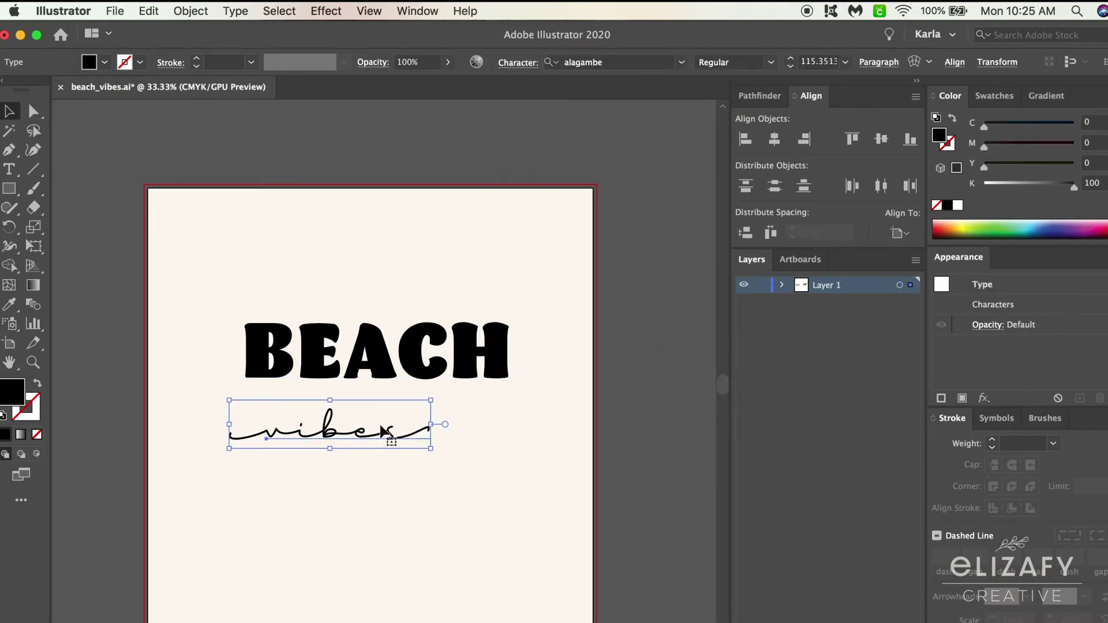
{"action": "mouse_move", "coordinate": [375, 431]}
{"action": "left_mouse_down"}
{"action": "mouse_move", "coordinate": [415, 400]}
{"action": "mouse_move", "coordinate": [375, 416]}
{"action": "mouse_move", "coordinate": [375, 430]}
{"action": "left_mouse_up"}
{"action": "left_click_drag", "start_coordinate": [499, 399], "coordinate": [510, 400]}
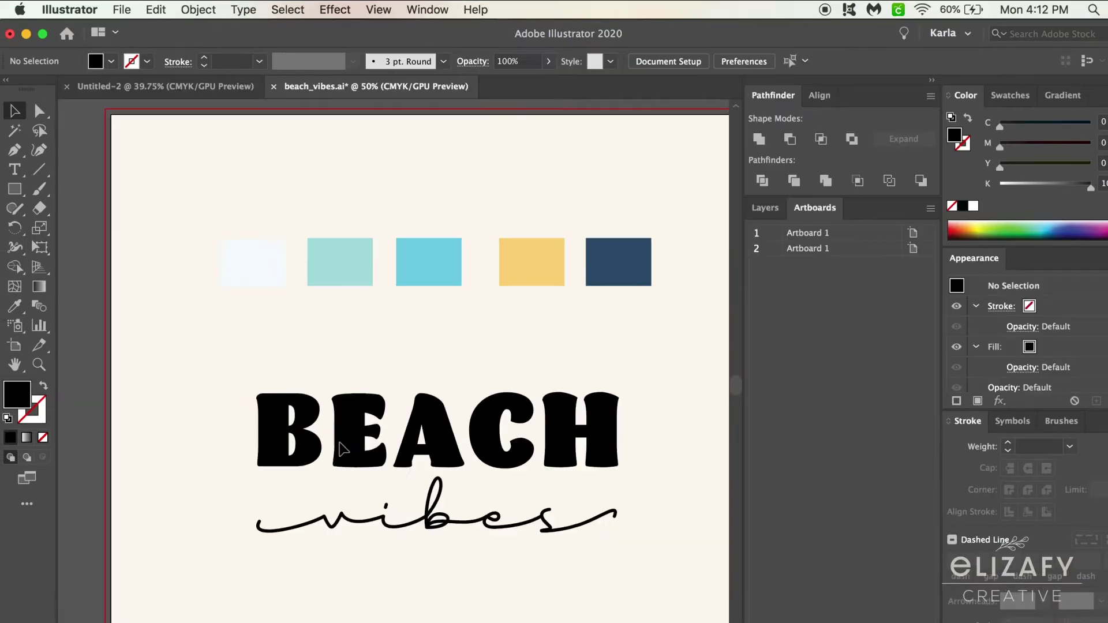
Step: Lock the cream background rectangle behind the lettering
{"action": "left_click_drag", "start_coordinate": [341, 442], "coordinate": [290, 439]}
{"action": "left_click", "coordinate": [89, 341]}
{"action": "left_click", "coordinate": [158, 349]}
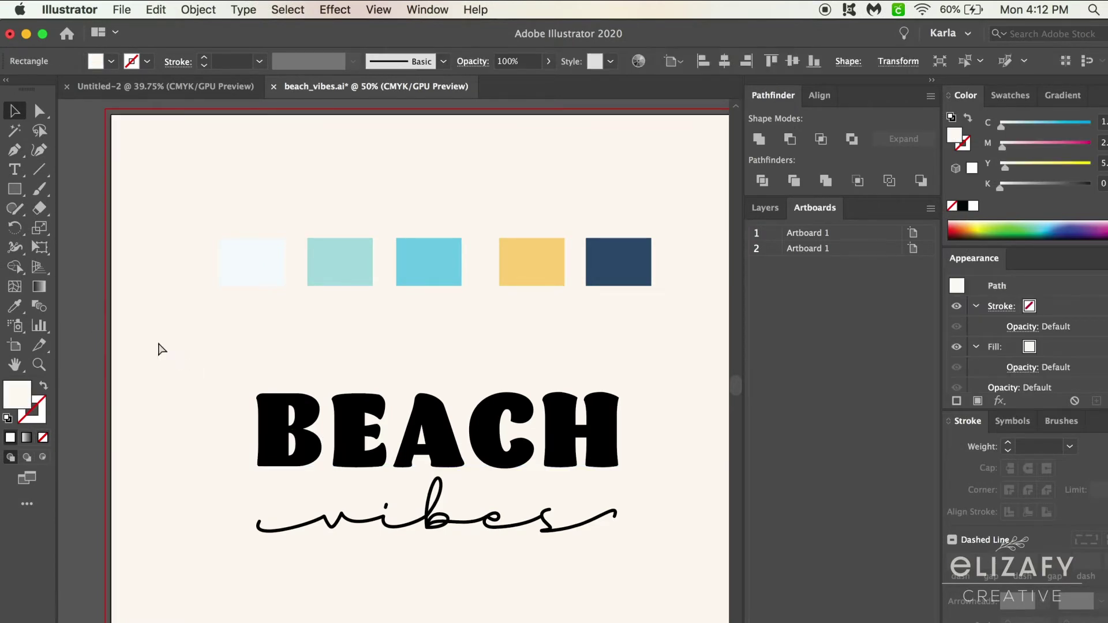
{"action": "key", "text": "super+2"}
{"action": "left_click", "coordinate": [383, 443]}
{"action": "left_click_drag", "start_coordinate": [212, 411], "coordinate": [455, 555]}
{"action": "left_click", "coordinate": [455, 554]}
Step: Draw a straight horizontal line across the lower part of BEACH and duplicate it higher up across the letters
{"action": "key", "text": "p"}
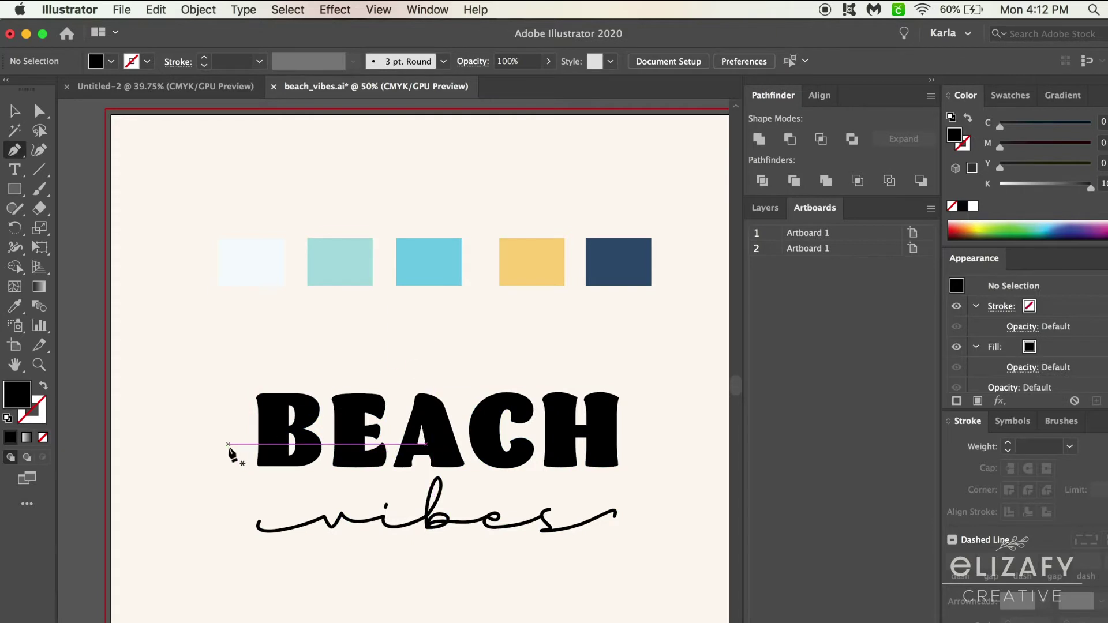
{"action": "left_click", "coordinate": [234, 444]}
{"action": "left_click", "coordinate": [657, 444]}
{"action": "key", "text": "v"}
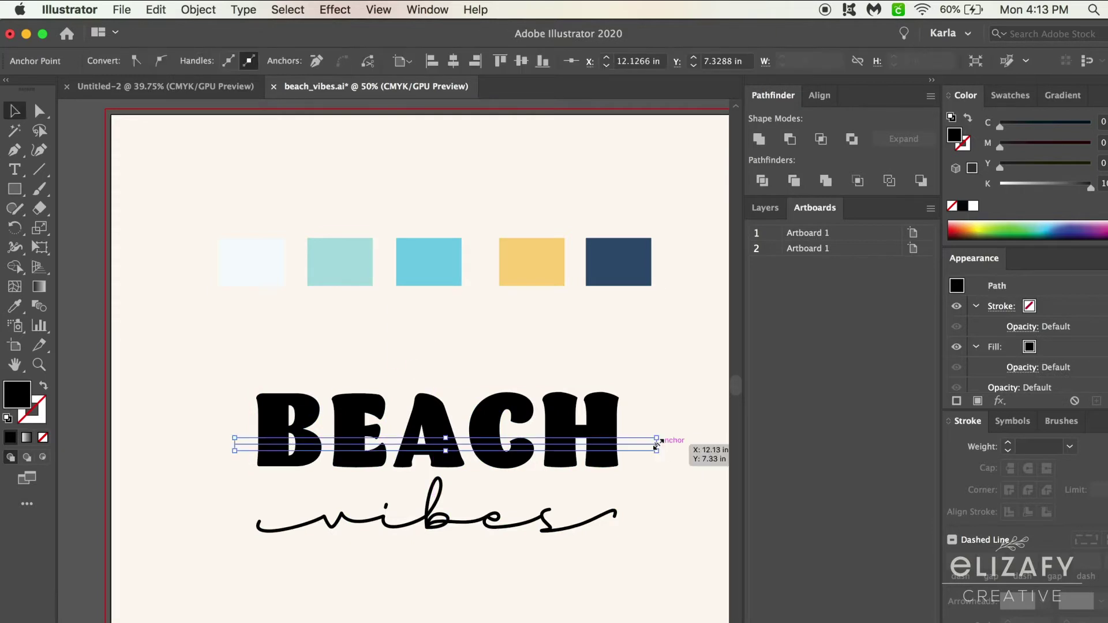
{"action": "left_click", "coordinate": [646, 411]}
{"action": "left_click_drag", "start_coordinate": [639, 446], "coordinate": [640, 417]}
Step: Give both horizontal lines no fill and a black 1 pt stroke
{"action": "left_click_drag", "start_coordinate": [668, 474], "coordinate": [635, 398]}
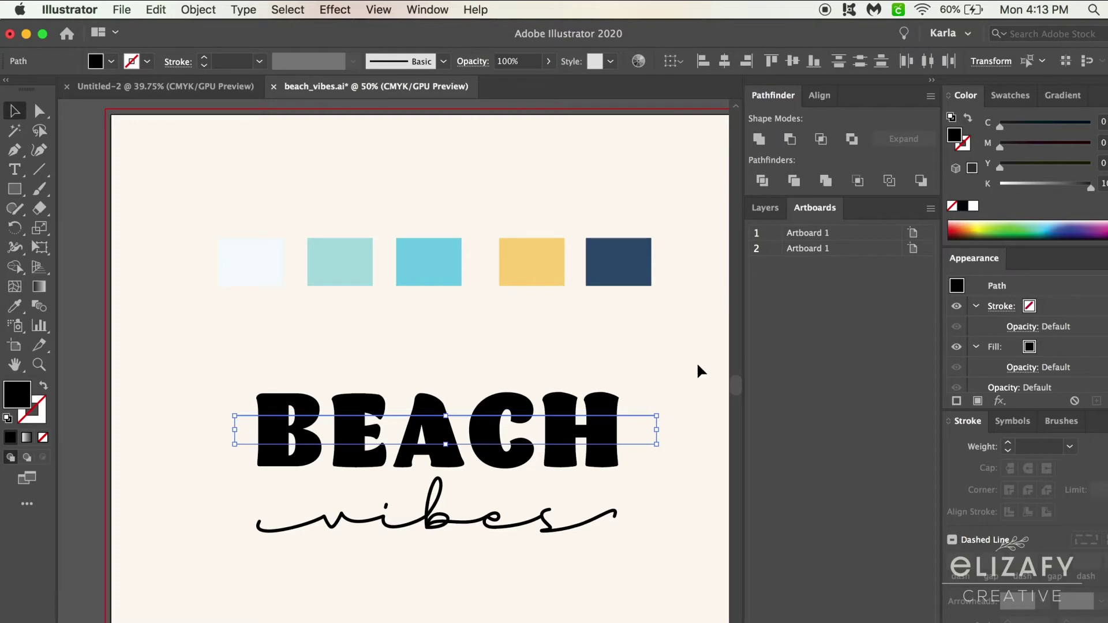
{"action": "left_click", "coordinate": [954, 205]}
{"action": "key", "text": "x"}
{"action": "left_click", "coordinate": [963, 207]}
{"action": "left_click", "coordinate": [704, 441]}
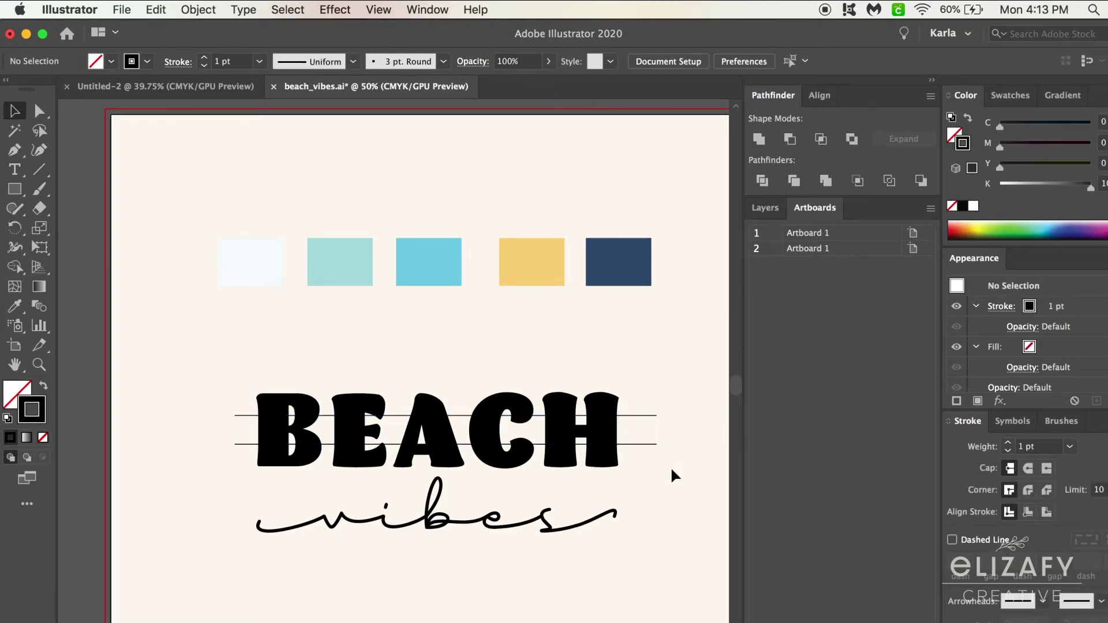
Step: Divide BEACH along the two horizontal lines and ungroup the resulting pieces
{"action": "left_click_drag", "start_coordinate": [667, 467], "coordinate": [635, 379]}
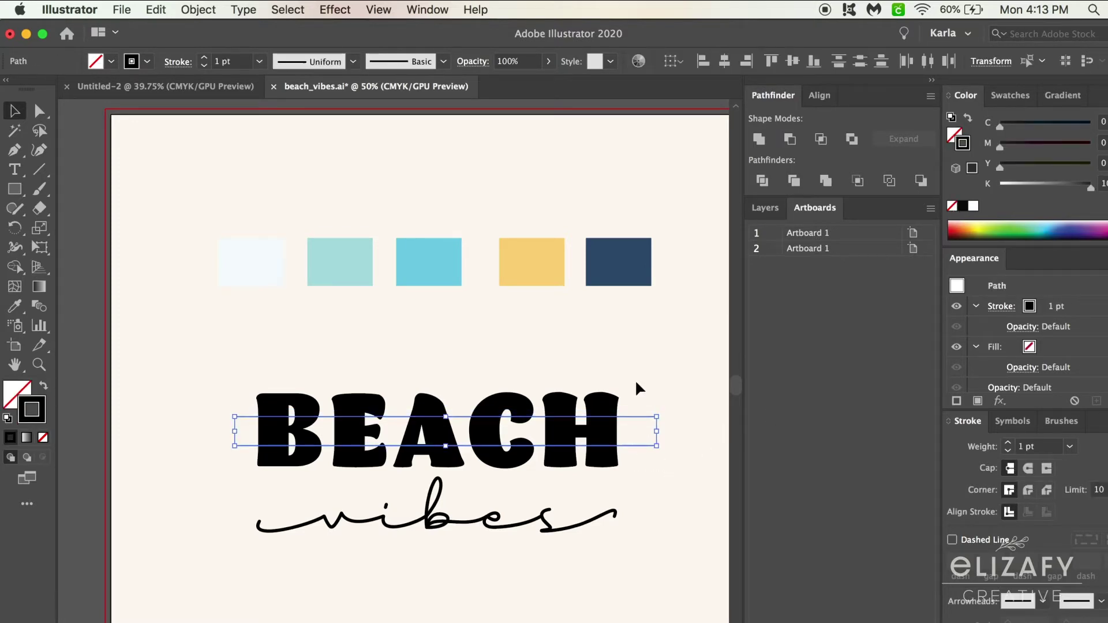
{"action": "left_click_drag", "start_coordinate": [664, 450], "coordinate": [483, 366]}
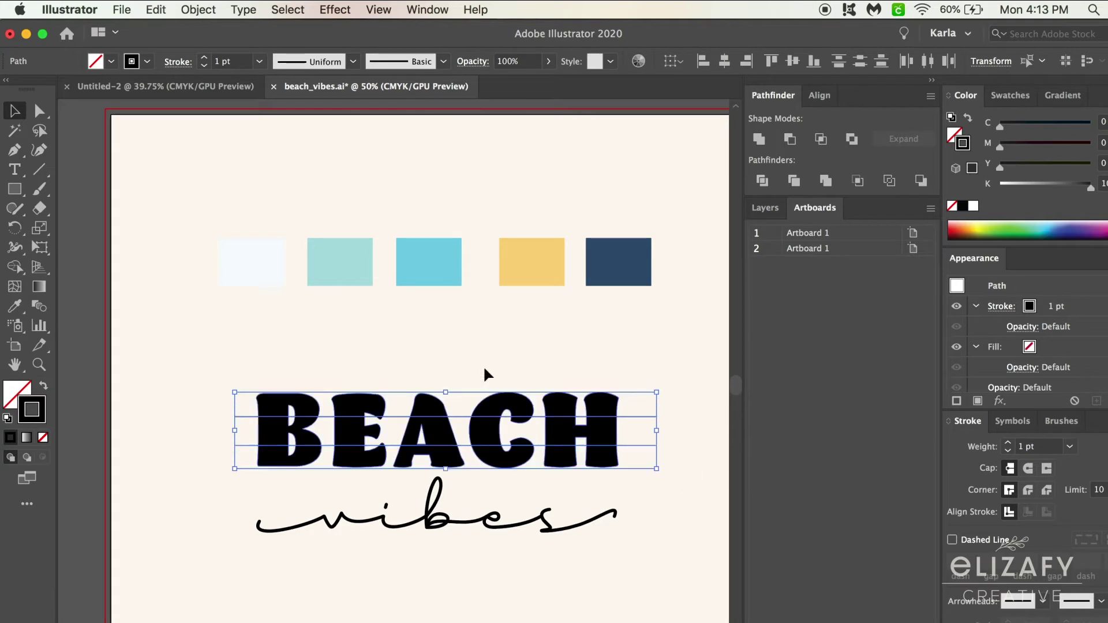
{"action": "left_click", "coordinate": [763, 181]}
{"action": "left_click", "coordinate": [610, 419]}
{"action": "left_click", "coordinate": [604, 410]}
{"action": "right_click", "coordinate": [604, 408]}
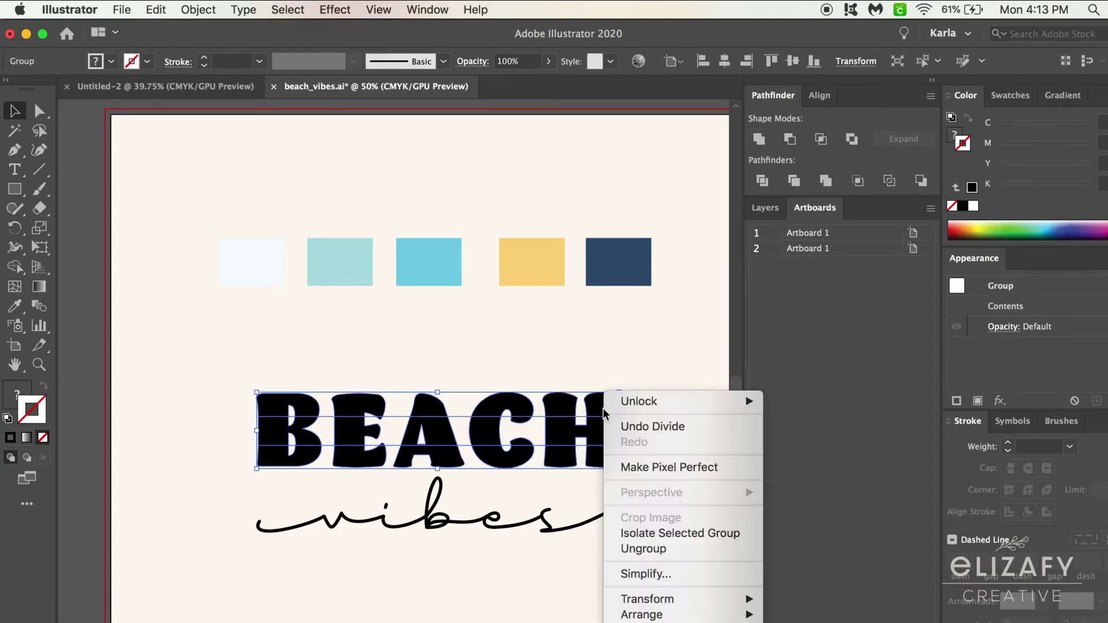
{"action": "left_click", "coordinate": [641, 549]}
{"action": "left_click", "coordinate": [569, 598]}
Step: Unite the top slices of all the BEACH letters and move that strip up, clear of the rest of the word
{"action": "key", "text": "a"}
{"action": "left_click", "coordinate": [280, 406]}
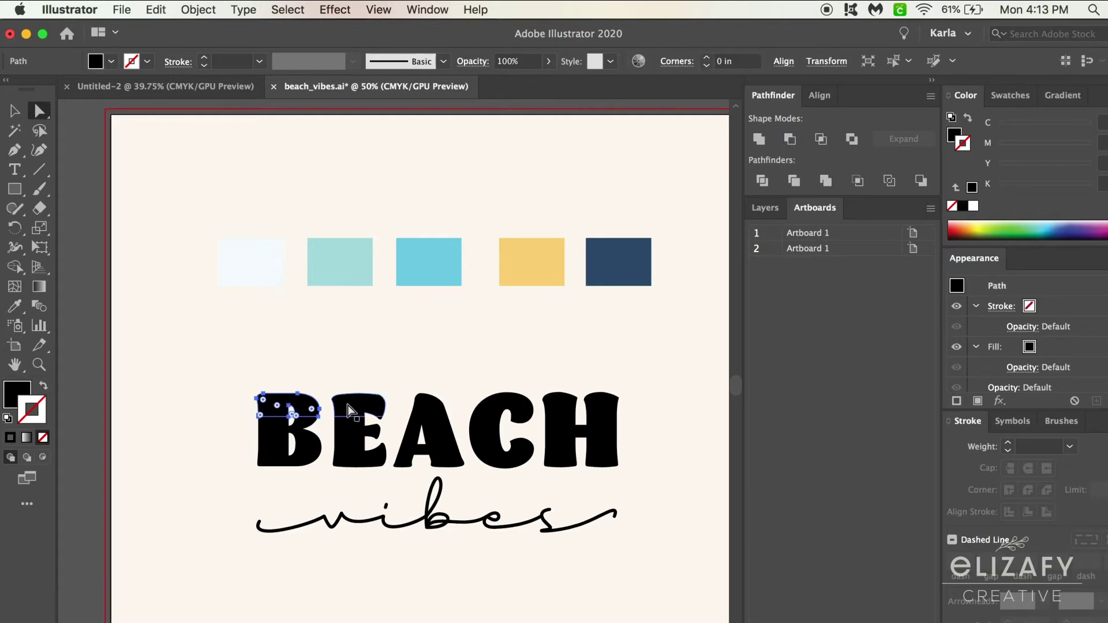
{"action": "left_click", "coordinate": [358, 405], "text": "shift"}
{"action": "left_click", "coordinate": [425, 407], "text": "shift"}
{"action": "left_click", "coordinate": [499, 406], "text": "shift"}
{"action": "left_click", "coordinate": [560, 405], "text": "shift"}
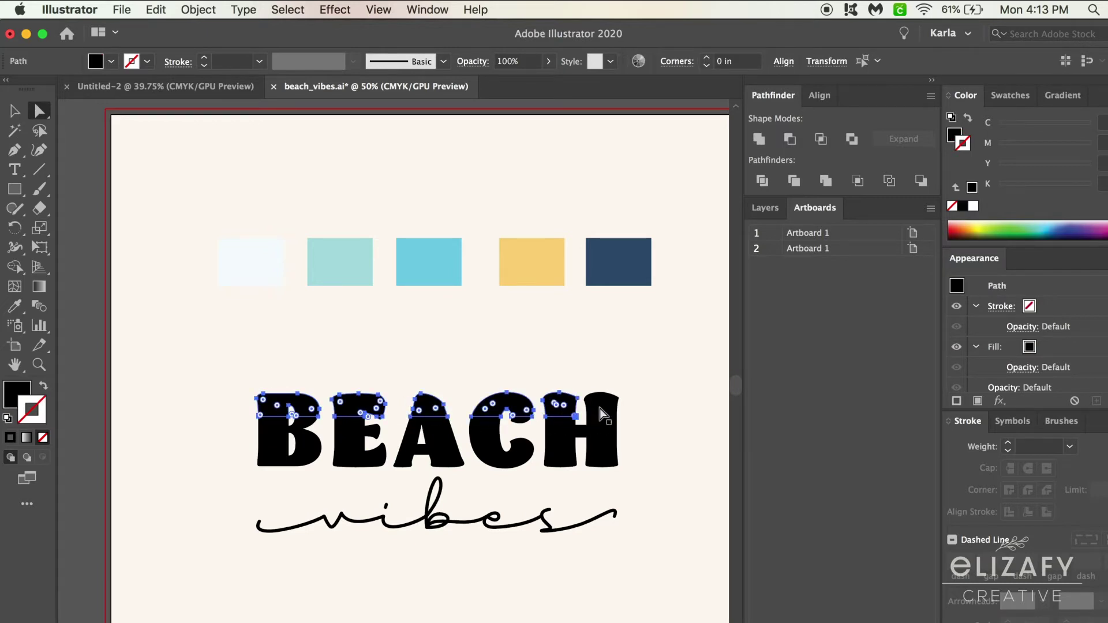
{"action": "left_click", "coordinate": [759, 140]}
{"action": "left_click", "coordinate": [563, 355]}
{"action": "left_click", "coordinate": [510, 406]}
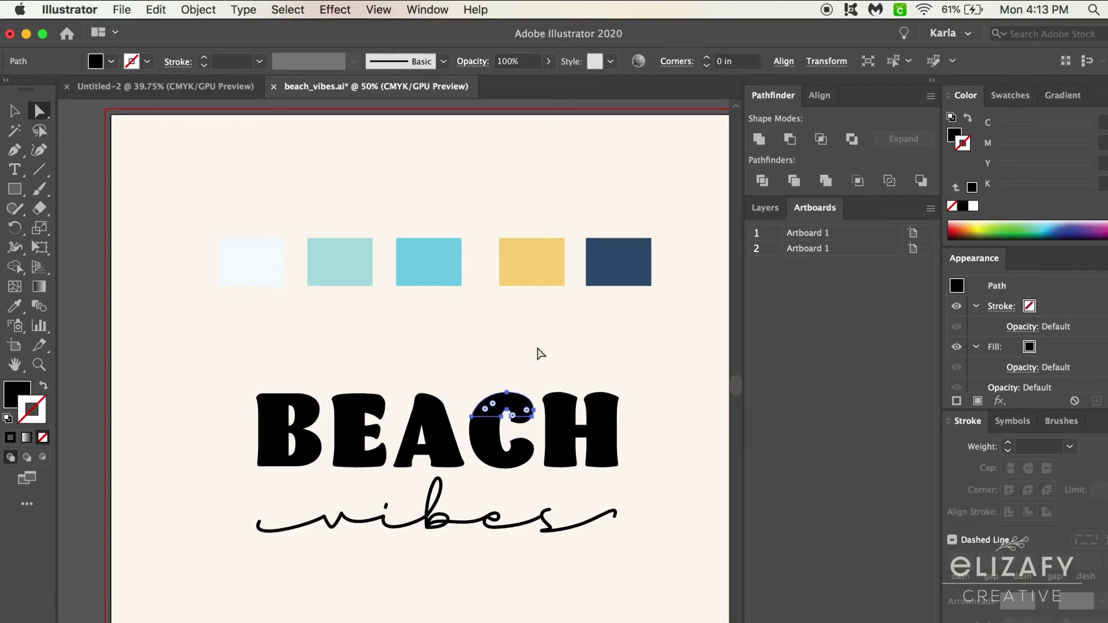
{"action": "left_click", "coordinate": [539, 353]}
{"action": "key", "text": "v"}
{"action": "left_click_drag", "start_coordinate": [508, 412], "coordinate": [509, 379]}
{"action": "left_click", "coordinate": [656, 422]}
Step: Group the middle slices of all the BEACH letters and move that strip up, clear of the bottom slices
{"action": "key", "text": "a"}
{"action": "left_click", "coordinate": [594, 428]}
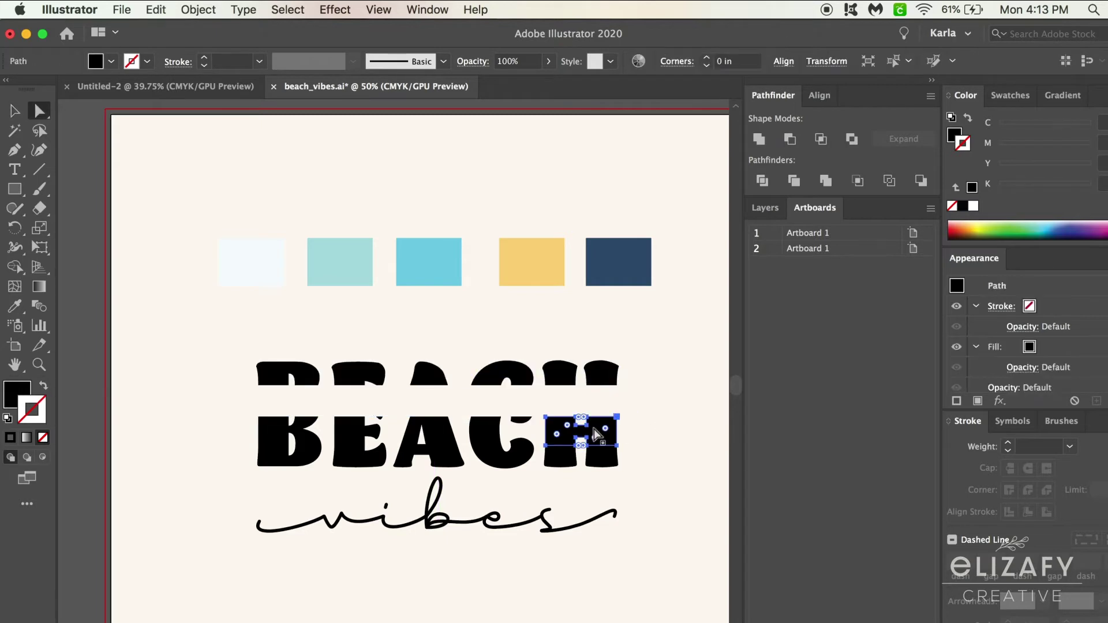
{"action": "left_click", "coordinate": [522, 421], "text": "shift"}
{"action": "left_click", "coordinate": [485, 428], "text": "shift"}
{"action": "left_click", "coordinate": [421, 429], "text": "shift"}
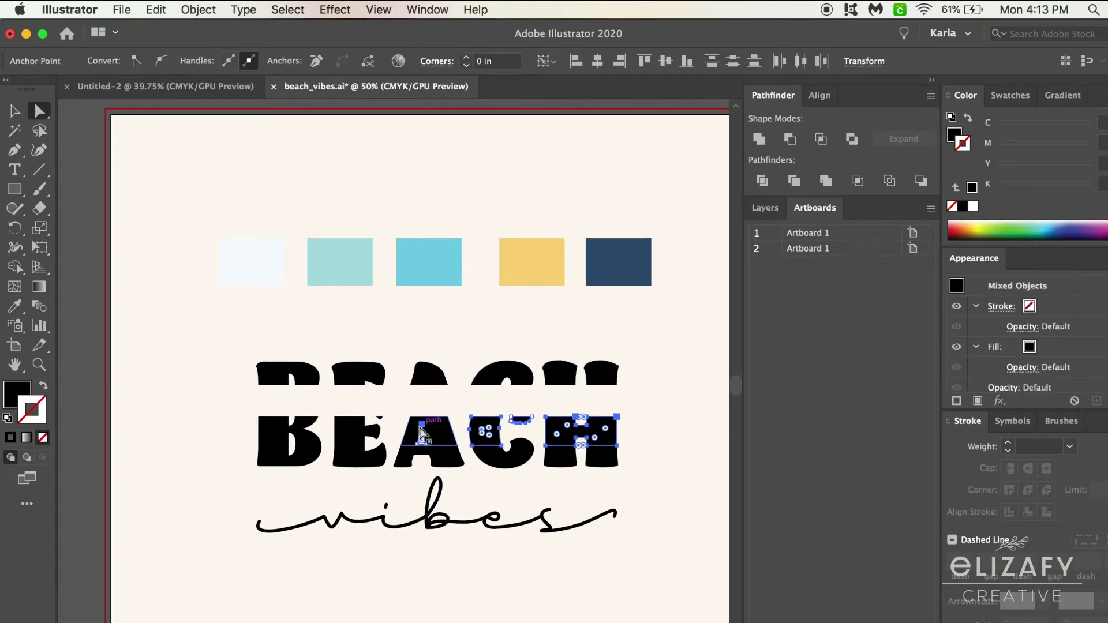
{"action": "left_click", "coordinate": [353, 430], "text": "shift"}
{"action": "left_click", "coordinate": [279, 430], "text": "shift"}
{"action": "key", "text": "ctrl+g"}
{"action": "key", "text": "v"}
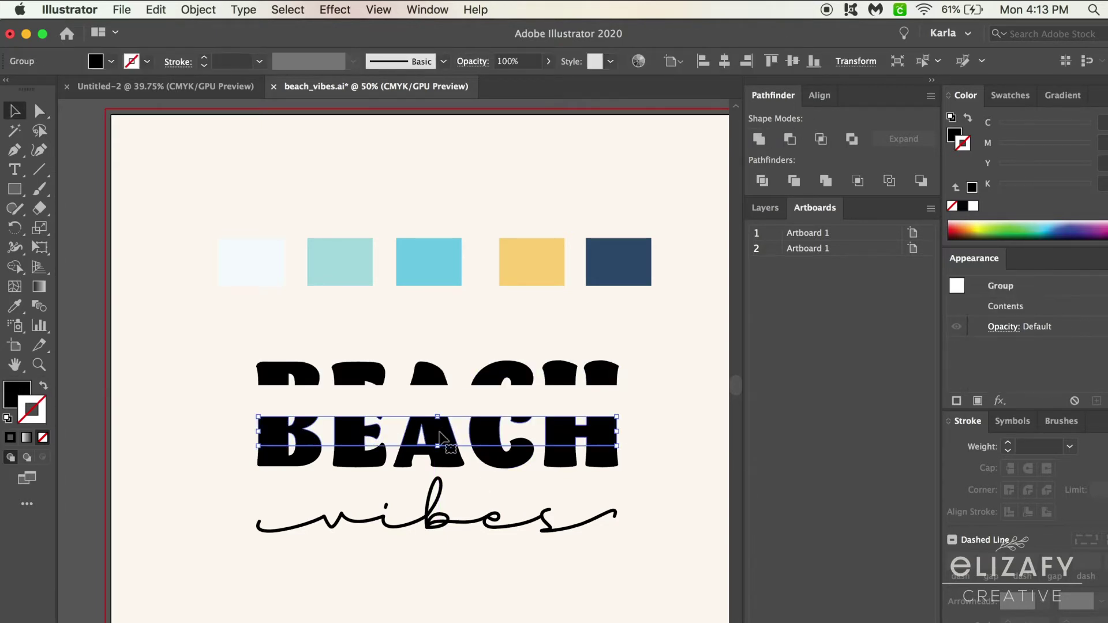
{"action": "left_click_drag", "start_coordinate": [442, 436], "coordinate": [441, 418]}
Step: Unite the bottom slices of all the BEACH letters
{"action": "left_click_drag", "start_coordinate": [654, 470], "coordinate": [257, 463]}
{"action": "left_click", "coordinate": [763, 136]}
{"action": "left_click", "coordinate": [684, 354]}
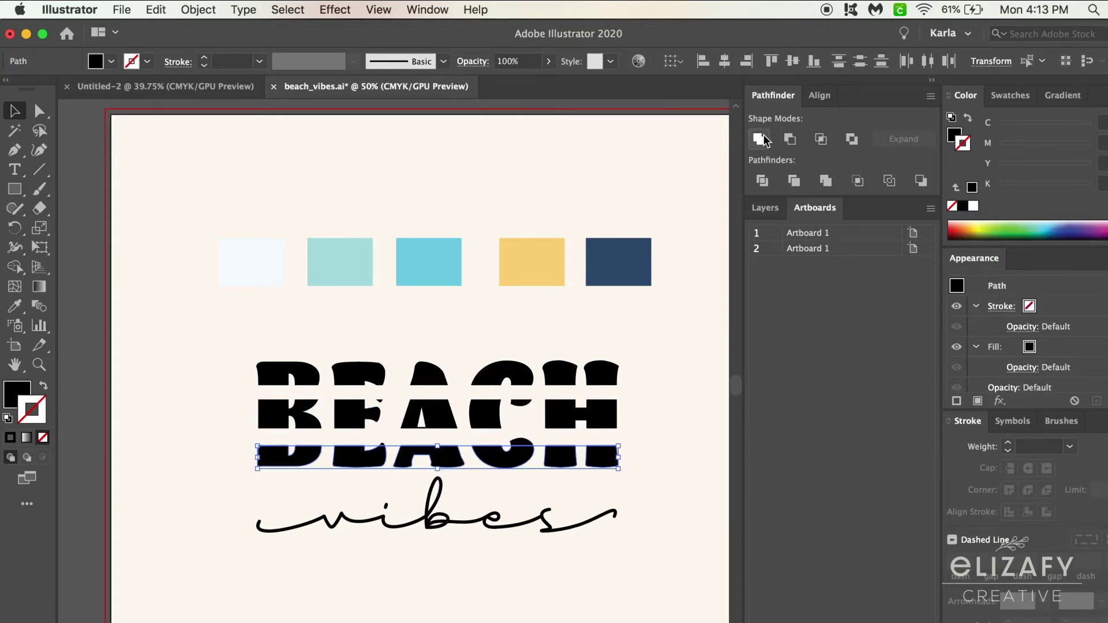
{"action": "left_click", "coordinate": [761, 138]}
{"action": "left_click", "coordinate": [684, 355]}
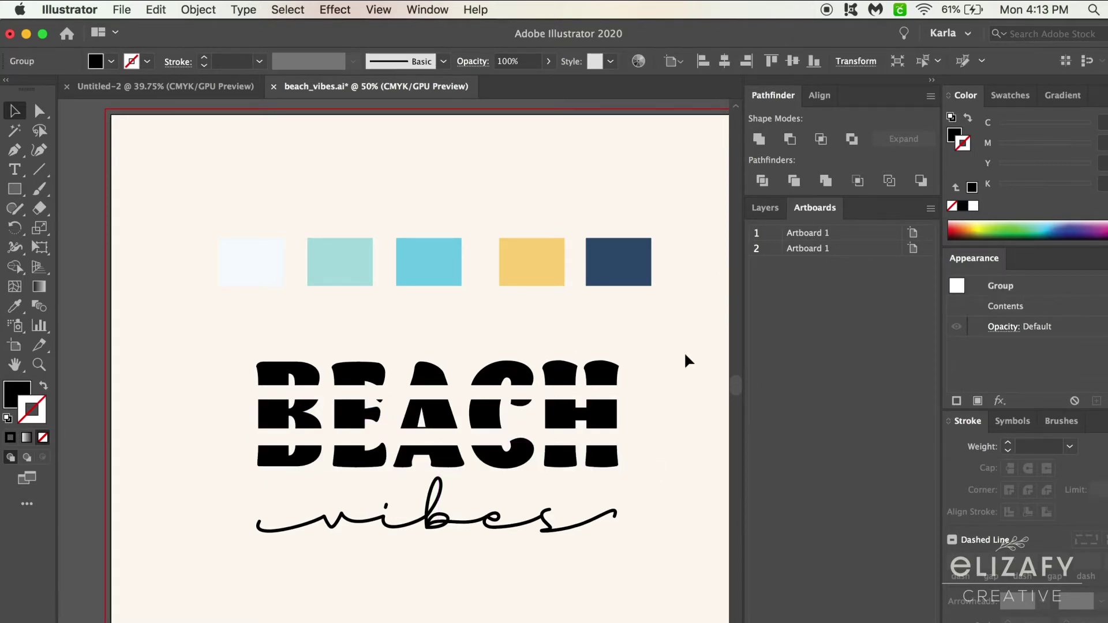
{"action": "left_click", "coordinate": [605, 454]}
{"action": "left_click_drag", "start_coordinate": [605, 417], "coordinate": [609, 403]}
{"action": "key", "text": "super+z"}
{"action": "left_click", "coordinate": [651, 467]}
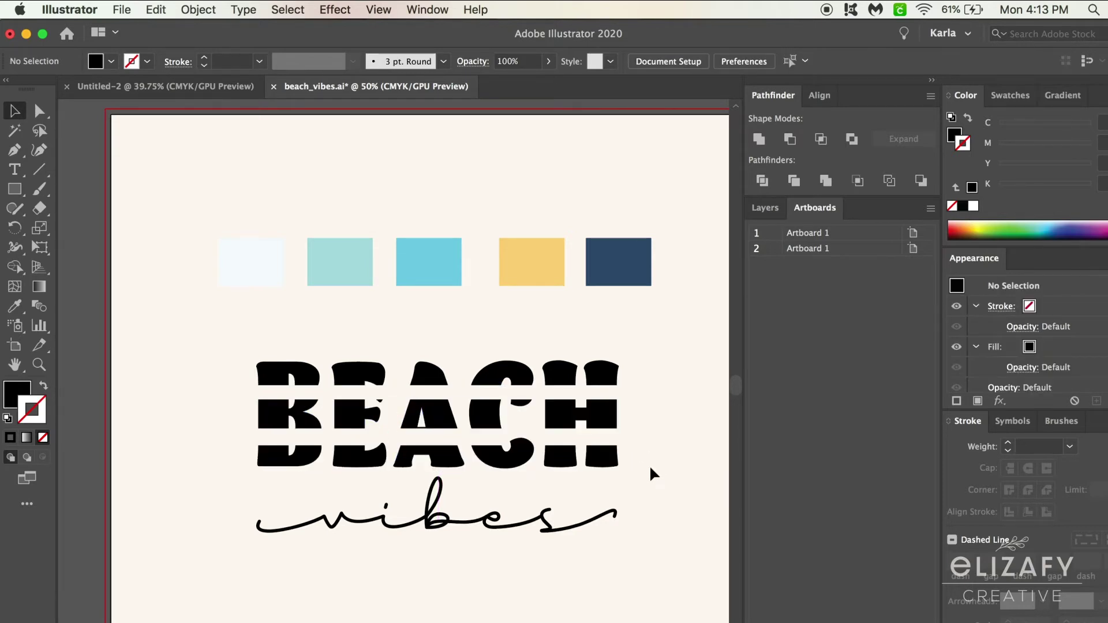
Step: Undo the moves that separated the horizontal strips of BEACH
{"action": "key", "text": "super+z"}
{"action": "key", "text": "super+z"}
{"action": "key", "text": "super+z"}
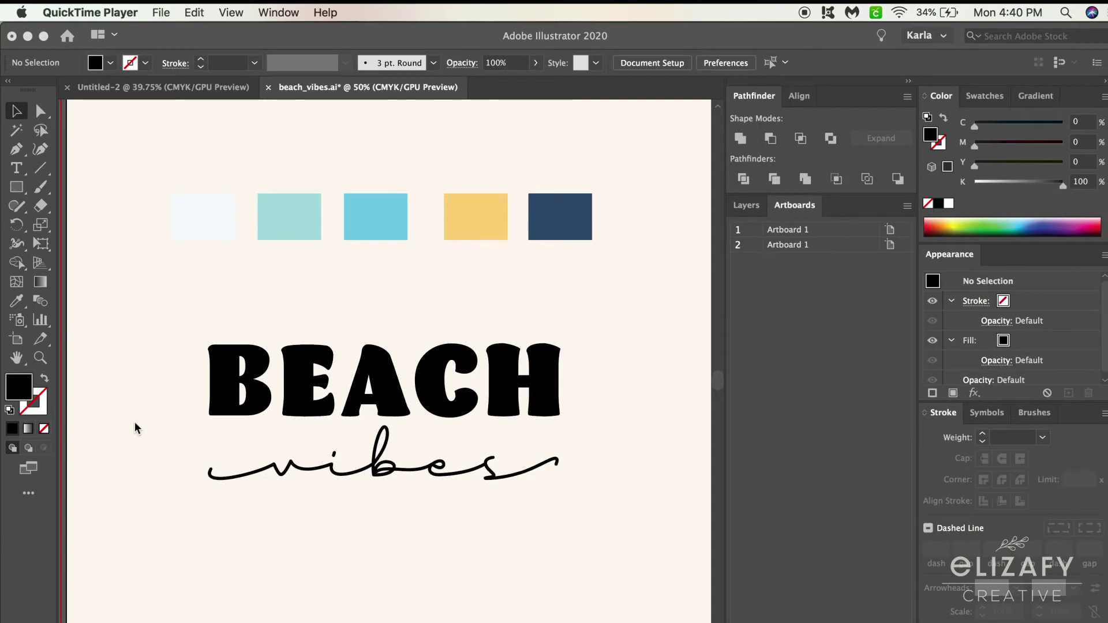
Step: Fill the bottom strip of BEACH with the turquoise blue sampled from the third palette swatch
{"action": "left_click", "coordinate": [224, 416]}
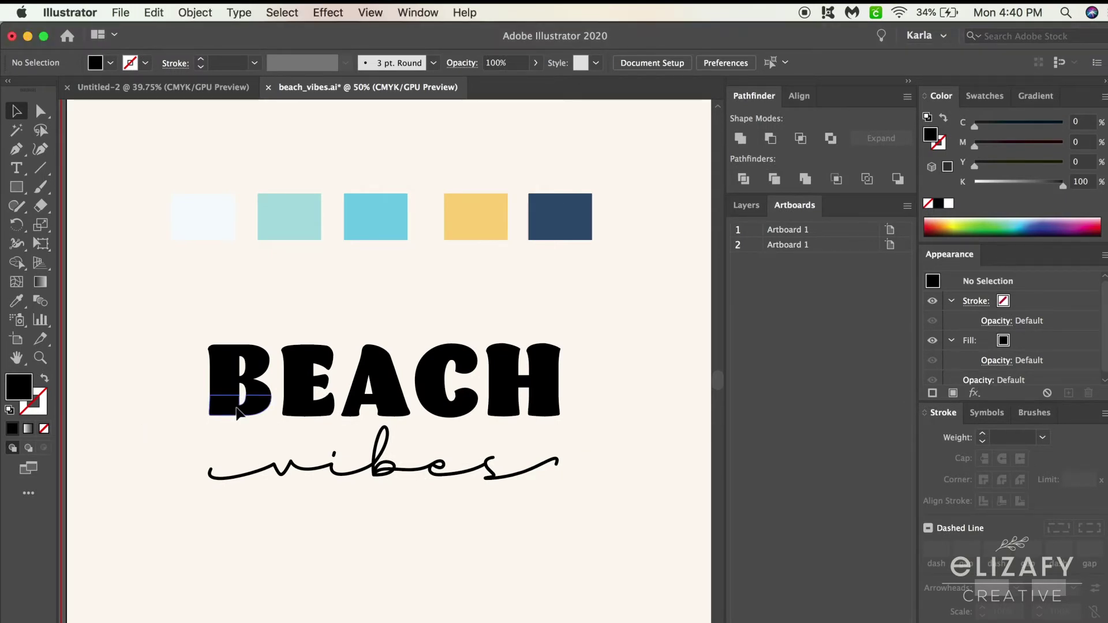
{"action": "left_click", "coordinate": [237, 411]}
{"action": "key", "text": "i"}
{"action": "left_click", "coordinate": [390, 208]}
{"action": "key", "text": "v"}
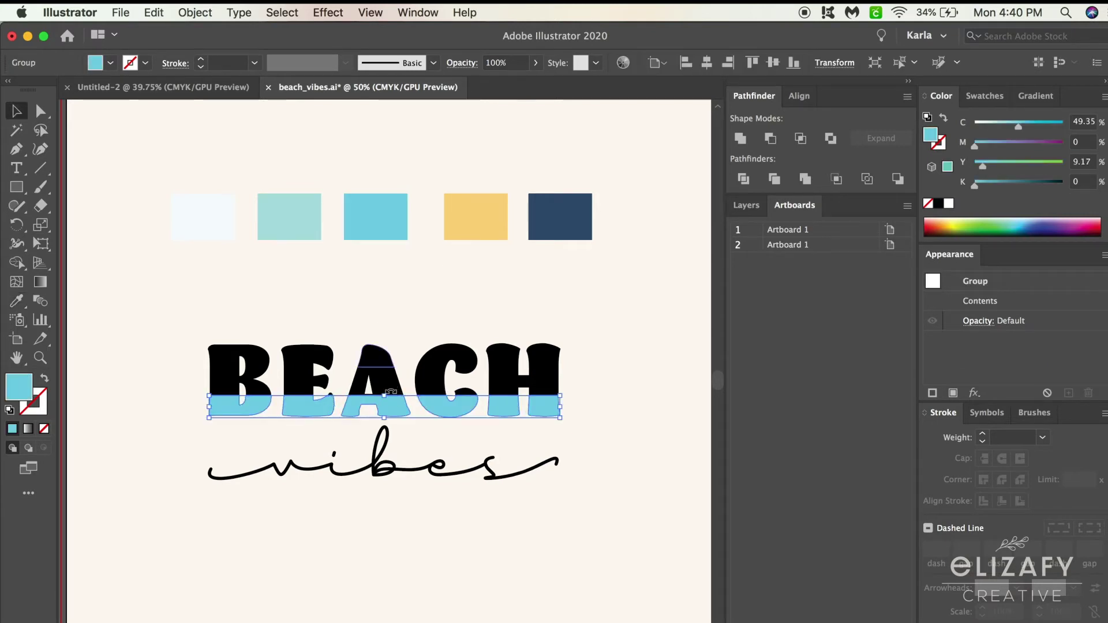
Step: Fill the middle strip of BEACH with the mint sampled from the second palette swatch
{"action": "left_click", "coordinate": [383, 387]}
{"action": "key", "text": "i"}
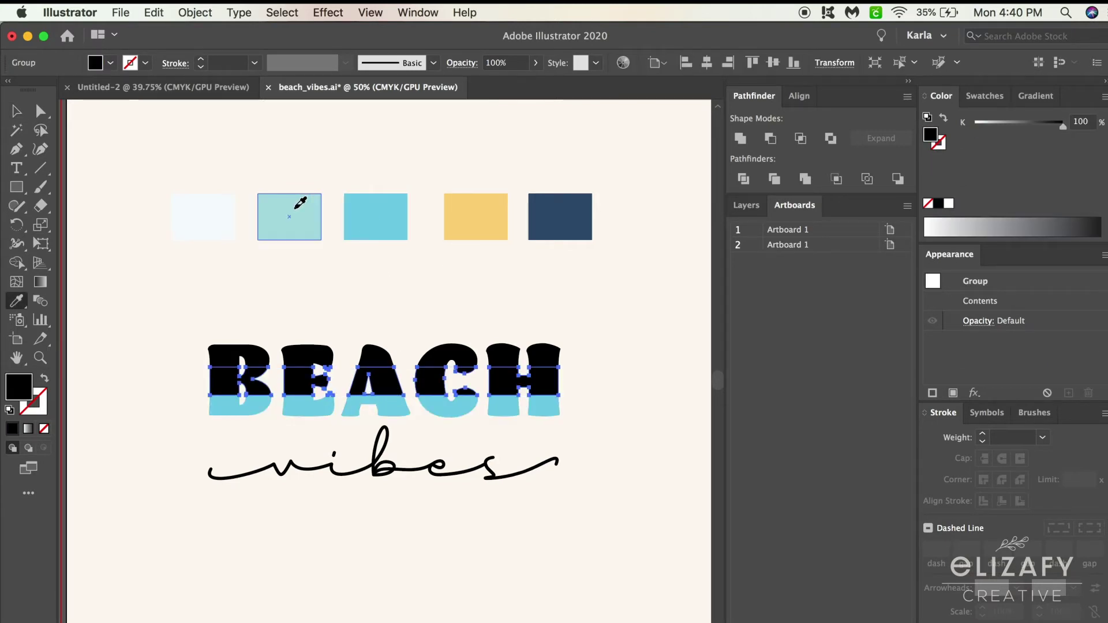
{"action": "left_click", "coordinate": [288, 215]}
Step: Fill the top strip of BEACH with the off-white sampled from the first palette swatch
{"action": "left_click", "coordinate": [318, 349], "text": "super"}
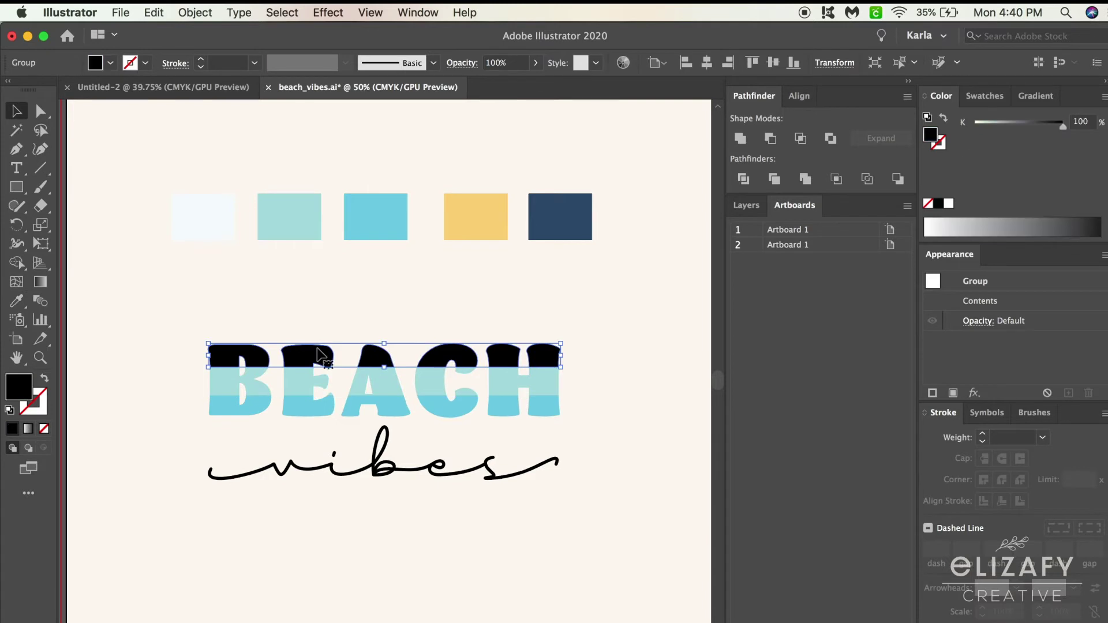
{"action": "key", "text": "v"}
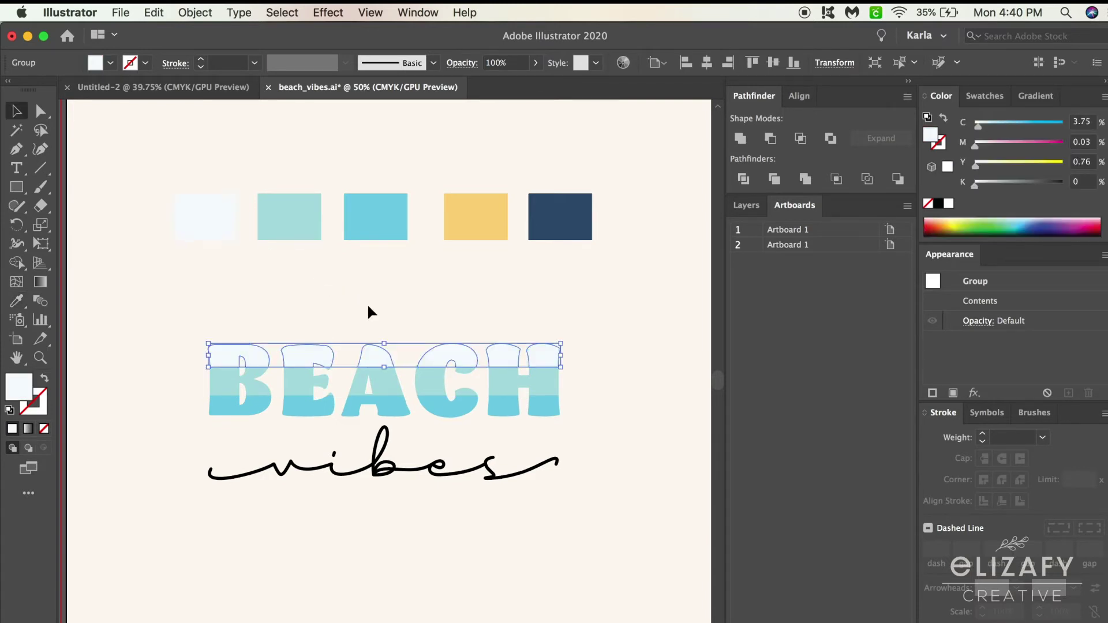
{"action": "left_click", "coordinate": [368, 303]}
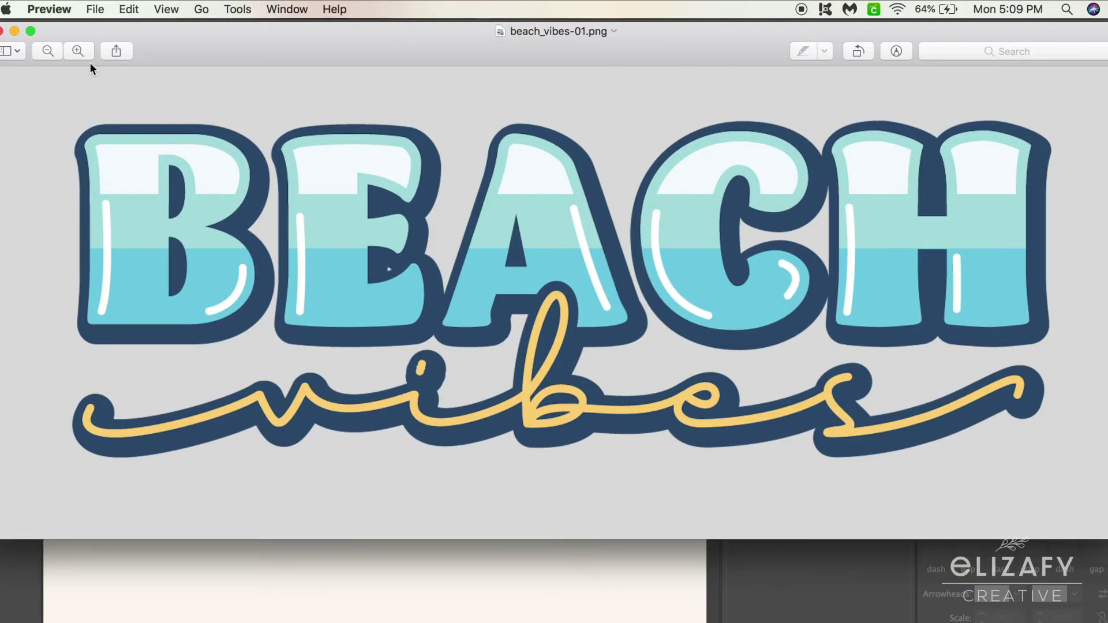
Step: Close the beach_vibes-01.png reference image and paste a copy of BEACH's top strip in place in front of the original
{"action": "left_click", "coordinate": [2, 32]}
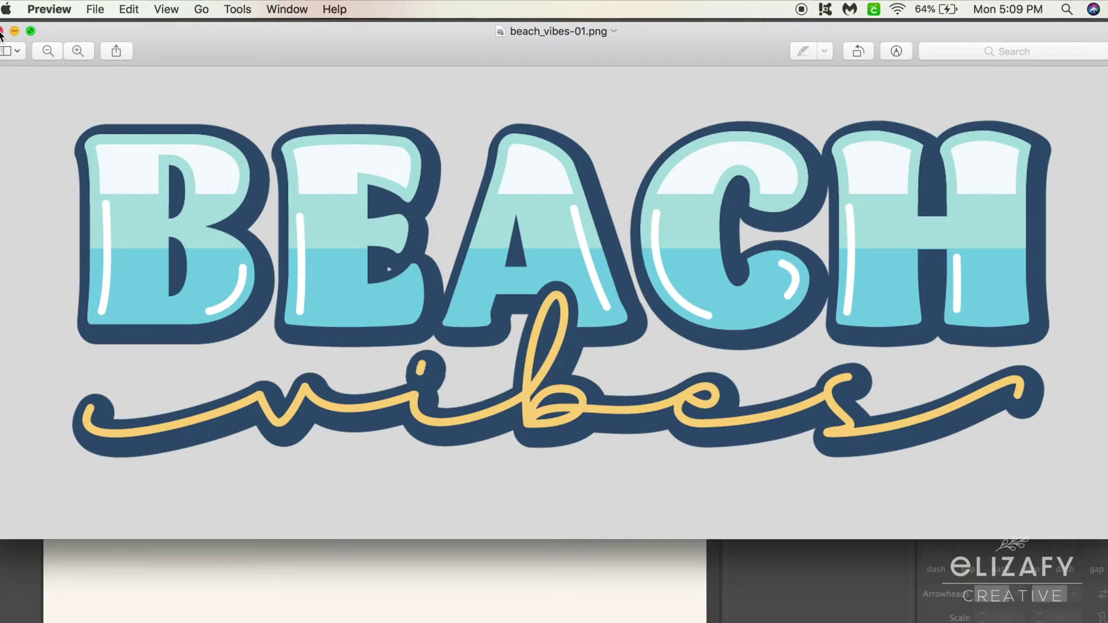
{"action": "left_click", "coordinate": [109, 360]}
{"action": "left_click", "coordinate": [217, 354]}
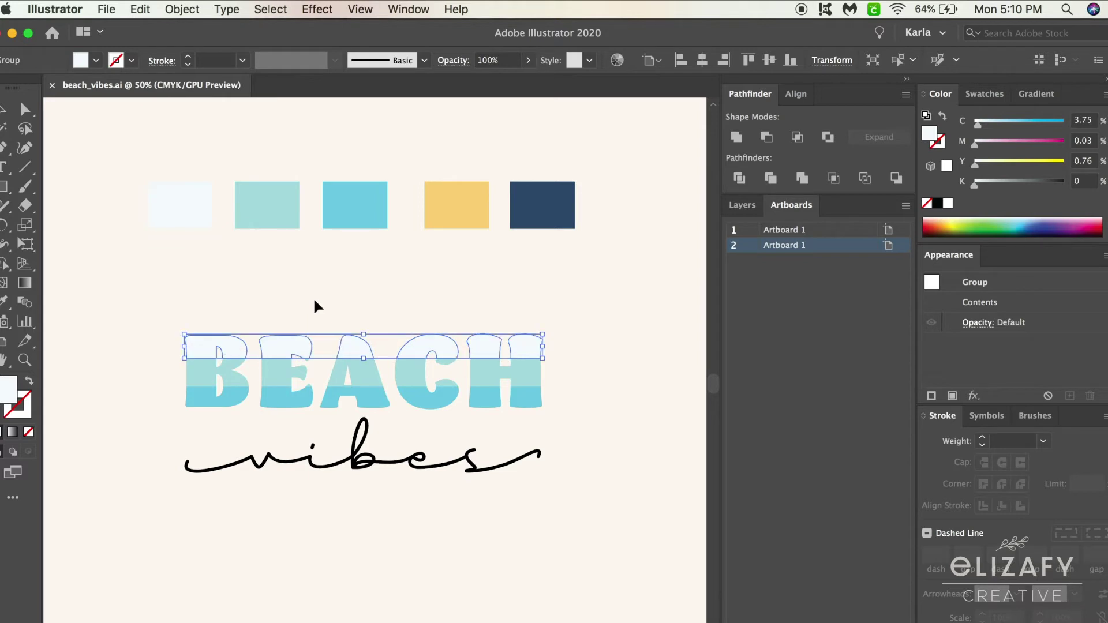
{"action": "key", "text": "super+c"}
{"action": "key", "text": "super+f"}
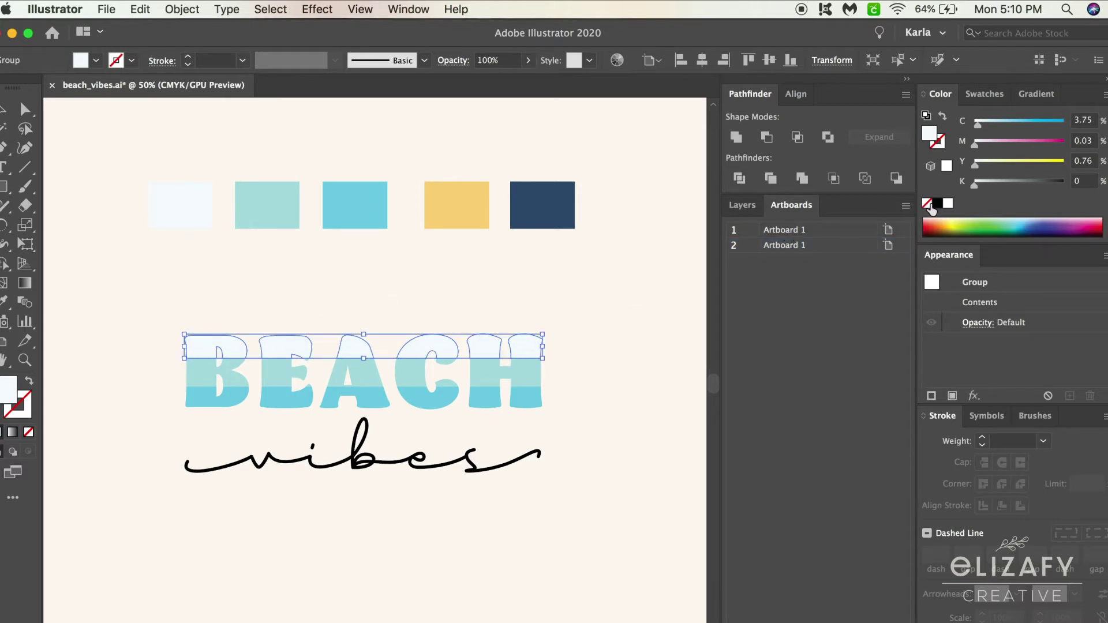
Step: Give the copied top strip no fill and a black stroke aligned to the inside
{"action": "left_click", "coordinate": [928, 204]}
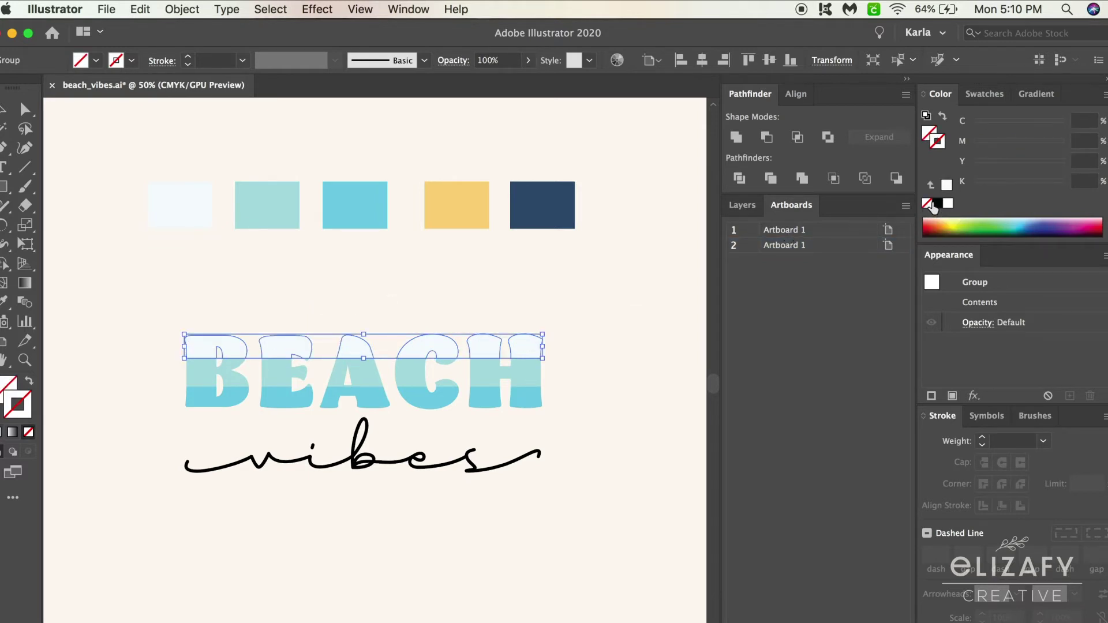
{"action": "left_click", "coordinate": [935, 205]}
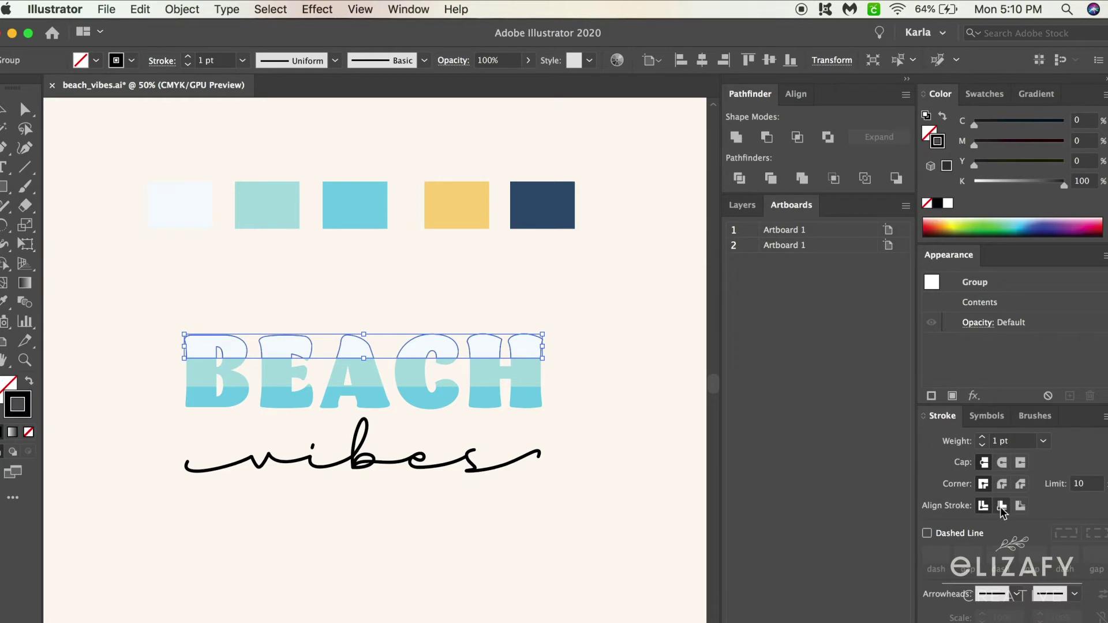
{"action": "left_click", "coordinate": [1002, 508]}
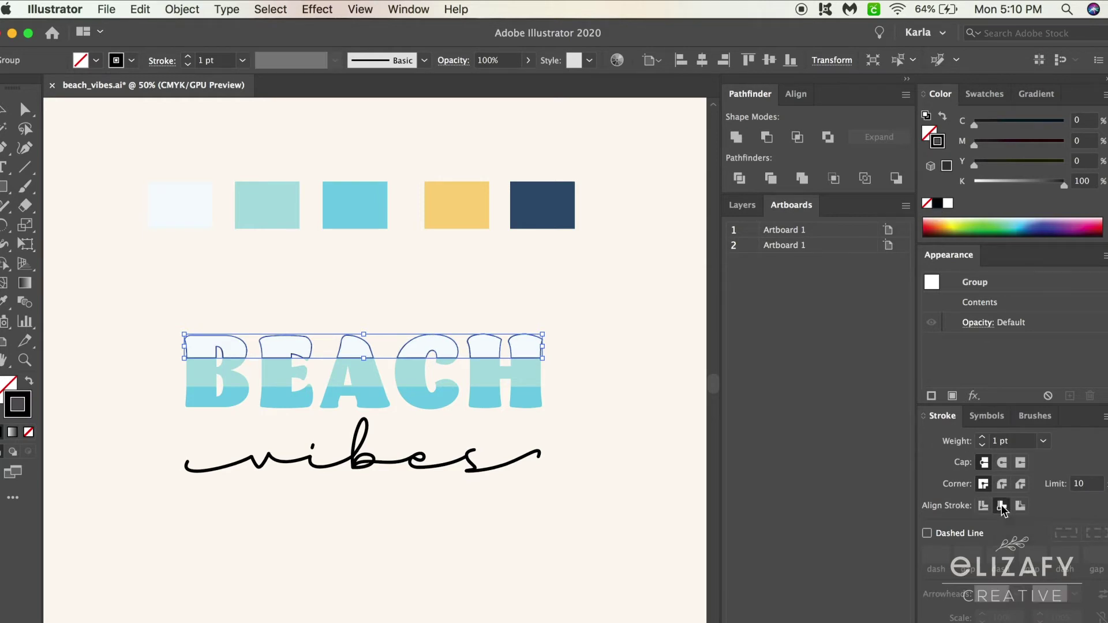
Step: Set the copied strip's stroke weight to 6 pt and expand the stroke into filled shapes
{"action": "left_click", "coordinate": [984, 438]}
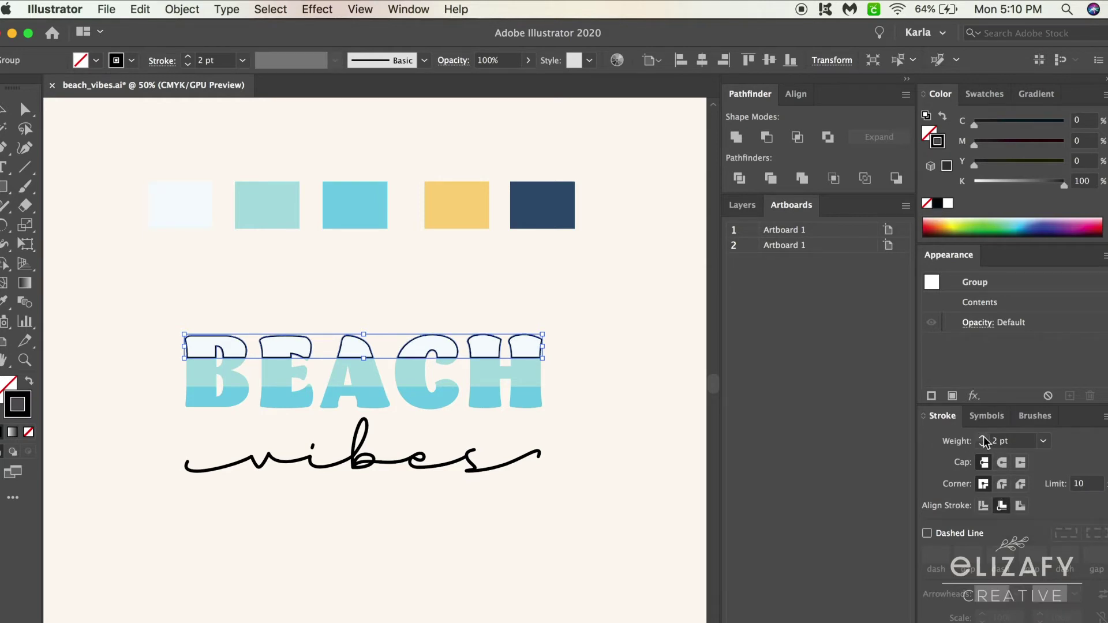
{"action": "left_click", "coordinate": [984, 438]}
{"action": "left_click", "coordinate": [984, 438]}
{"action": "left_click", "coordinate": [983, 438]}
{"action": "left_click", "coordinate": [984, 438]}
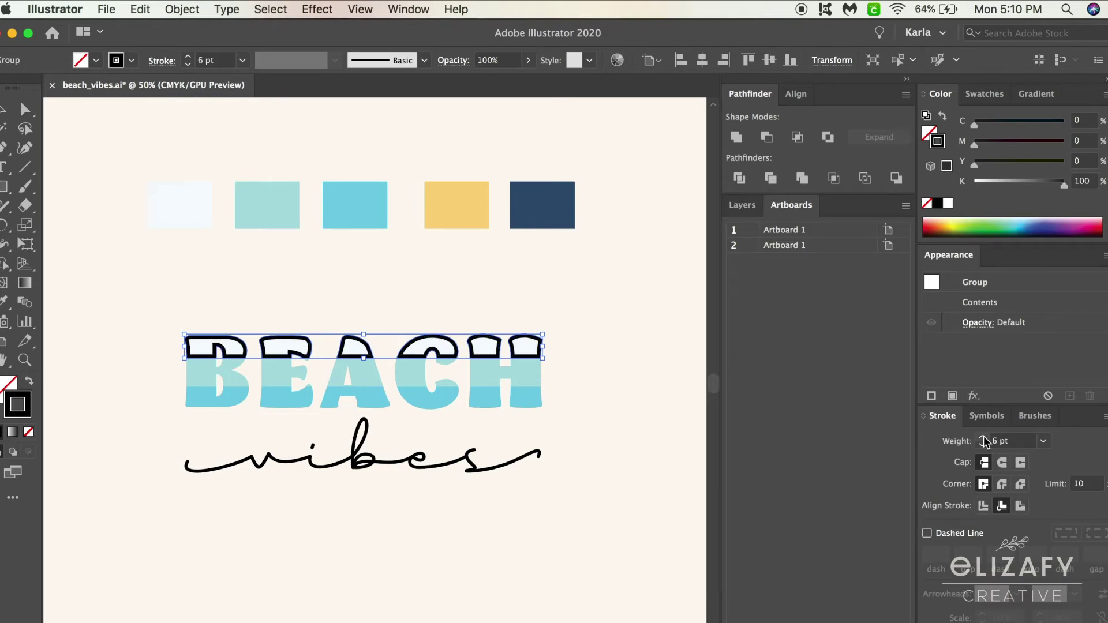
{"action": "left_click", "coordinate": [181, 9]}
{"action": "left_click", "coordinate": [221, 200]}
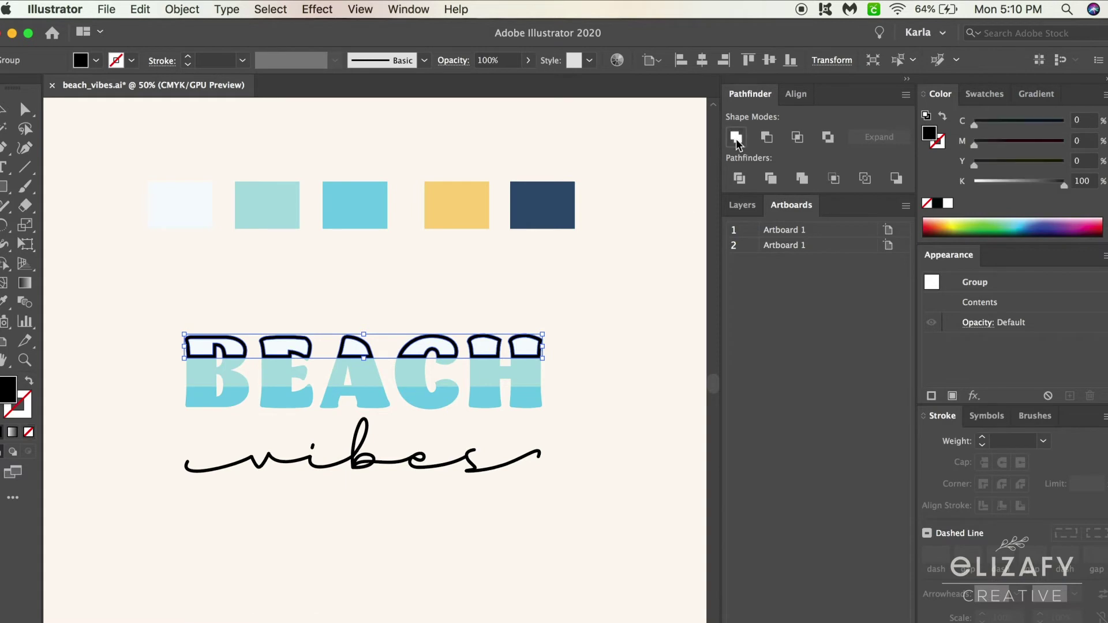
{"action": "key", "text": "super+equal"}
{"action": "key", "text": "super+equal"}
{"action": "key", "text": "super+equal"}
{"action": "left_click", "coordinate": [476, 294]}
{"action": "key", "text": "a"}
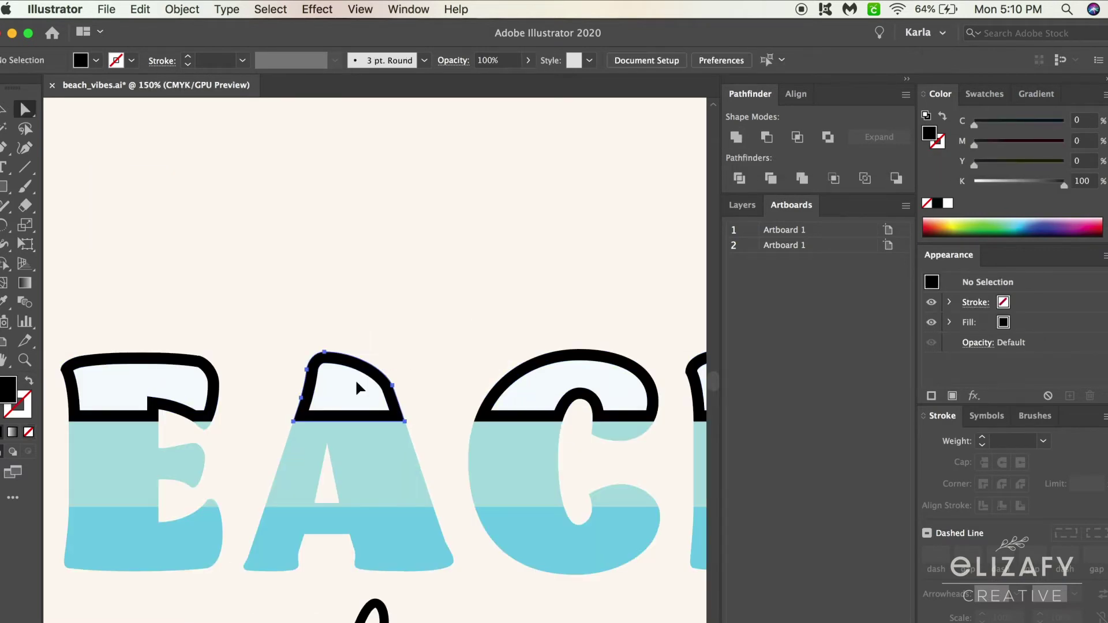
{"action": "left_click", "coordinate": [356, 382]}
{"action": "left_click_drag", "start_coordinate": [356, 382], "coordinate": [440, 398]}
{"action": "key", "text": "super+z"}
{"action": "left_click", "coordinate": [440, 396]}
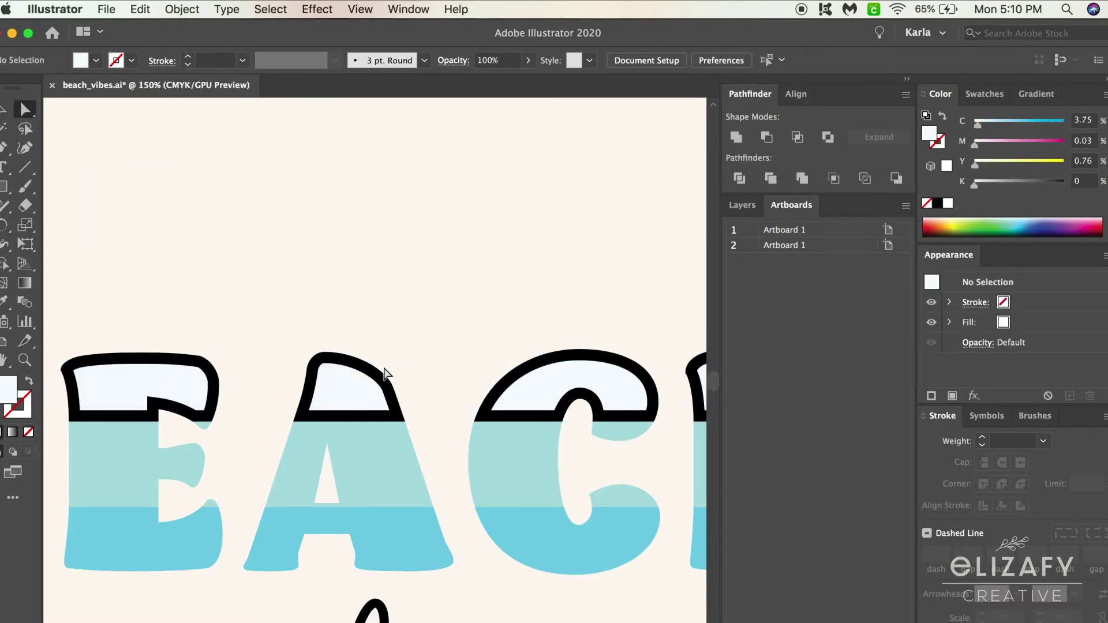
Step: Delete the outer contour of the black outline on the right stem of the H, leaving its inner shape filled
{"action": "left_click", "coordinate": [392, 386]}
{"action": "left_click", "coordinate": [505, 377], "text": "shift"}
{"action": "left_click", "coordinate": [579, 349], "text": "shift"}
{"action": "scroll", "coordinate": [579, 353], "scroll_direction": "right", "scroll_amount": 3}
{"action": "left_click", "coordinate": [536, 371], "text": "shift"}
{"action": "left_click", "coordinate": [578, 365], "text": "shift"}
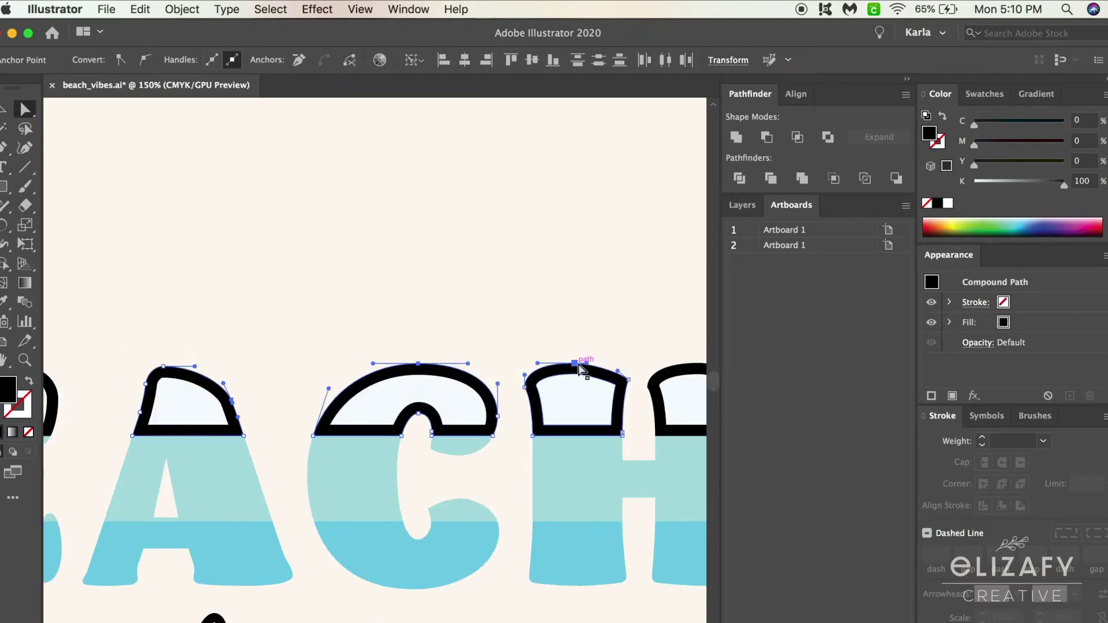
{"action": "scroll", "coordinate": [579, 366], "scroll_direction": "right", "scroll_amount": 3}
{"action": "left_click", "coordinate": [555, 382], "text": "shift"}
{"action": "left_click", "coordinate": [540, 382]}
{"action": "key", "text": "BackSpace"}
{"action": "key", "text": "BackSpace"}
{"action": "scroll", "coordinate": [505, 394], "scroll_direction": "left", "scroll_amount": 3}
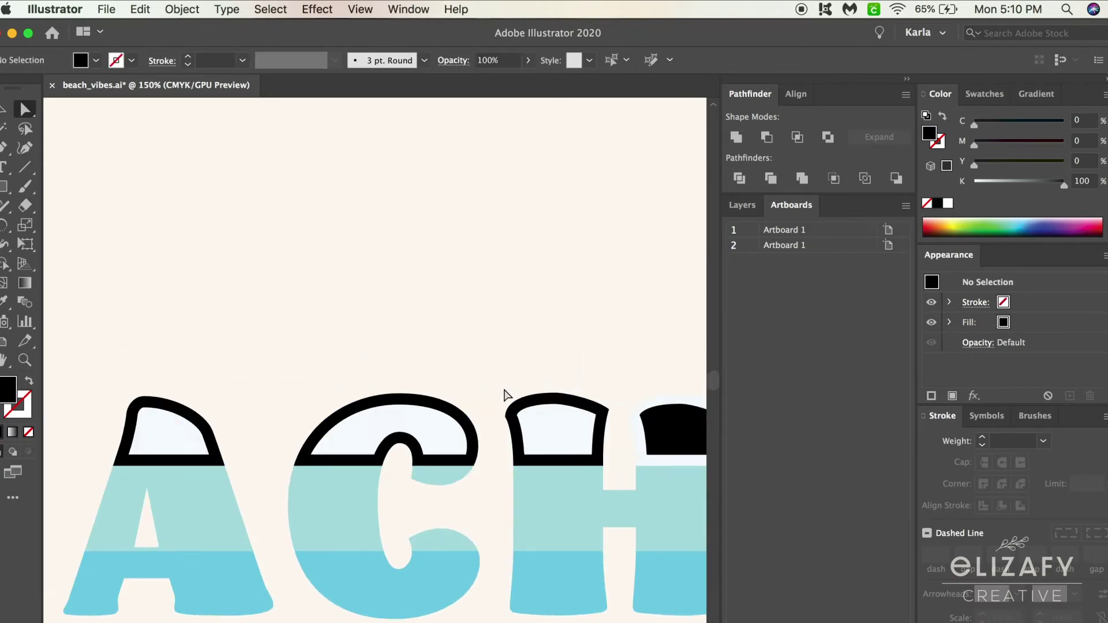
Step: Delete the outer contours of the black outlines on the H's left stem, the C and the A
{"action": "left_click", "coordinate": [554, 394]}
{"action": "left_click", "coordinate": [399, 394], "text": "shift"}
{"action": "left_click", "coordinate": [179, 403], "text": "shift"}
{"action": "key", "text": "BackSpace"}
{"action": "key", "text": "BackSpace"}
{"action": "scroll", "coordinate": [183, 403], "scroll_direction": "left", "scroll_amount": 5}
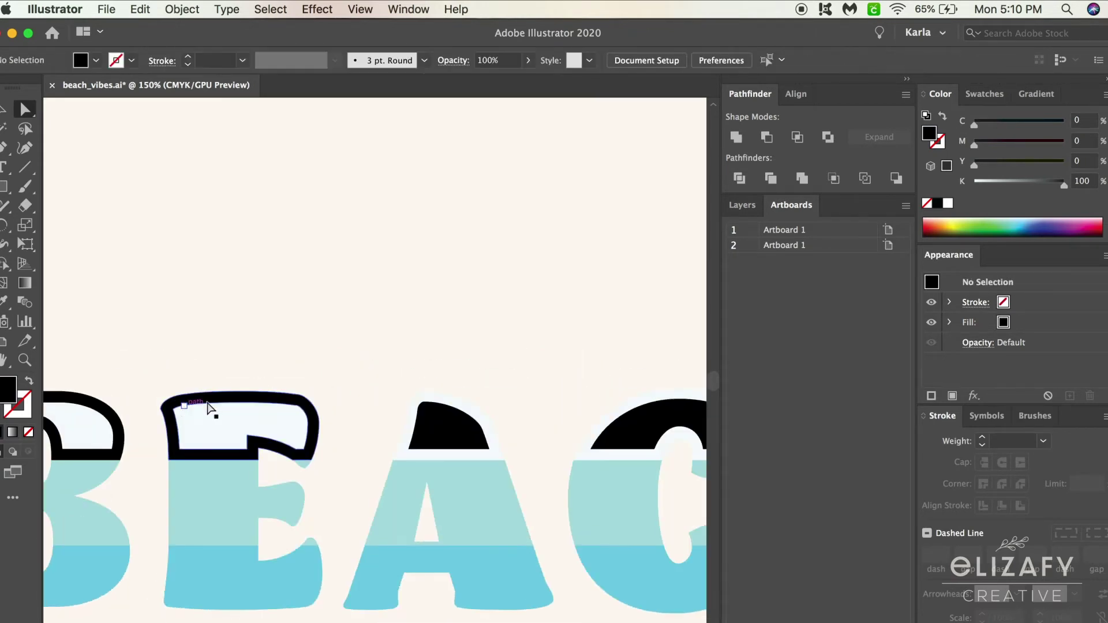
Step: Delete the outer contours of the black outlines on the tops of the E and the B
{"action": "left_click", "coordinate": [223, 397]}
{"action": "scroll", "coordinate": [196, 398], "scroll_direction": "left", "scroll_amount": 3}
{"action": "left_click", "coordinate": [174, 387], "text": "shift"}
{"action": "key", "text": "BackSpace"}
{"action": "key", "text": "BackSpace"}
{"action": "left_click", "coordinate": [175, 390]}
{"action": "key", "text": "y"}
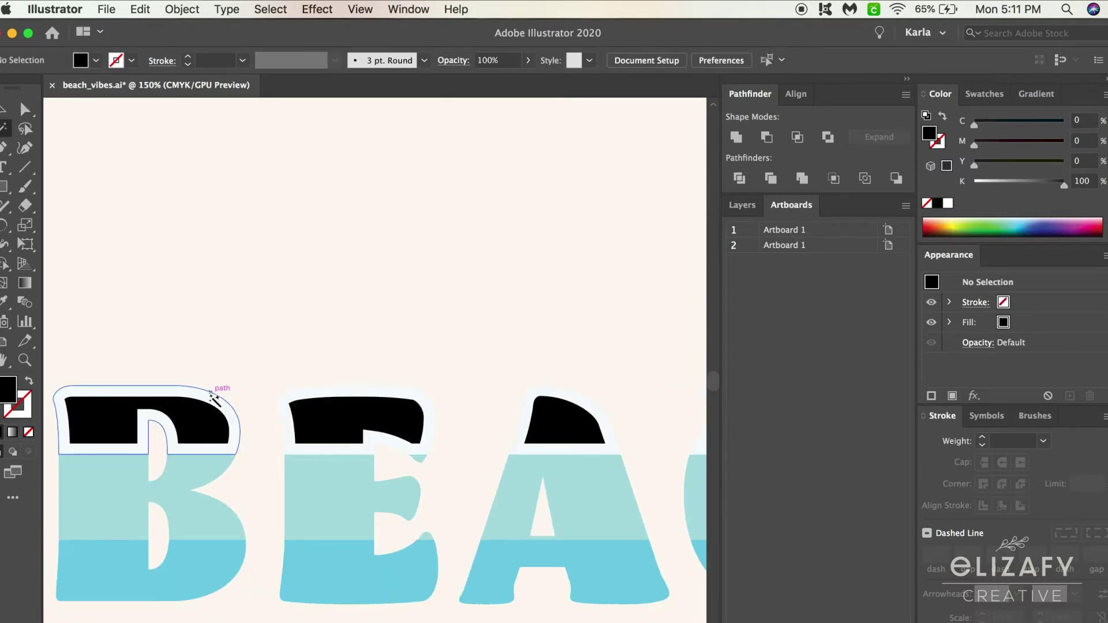
{"action": "key", "text": "v"}
{"action": "key", "text": "super+minus"}
{"action": "key", "text": "super+minus"}
{"action": "key", "text": "super+minus"}
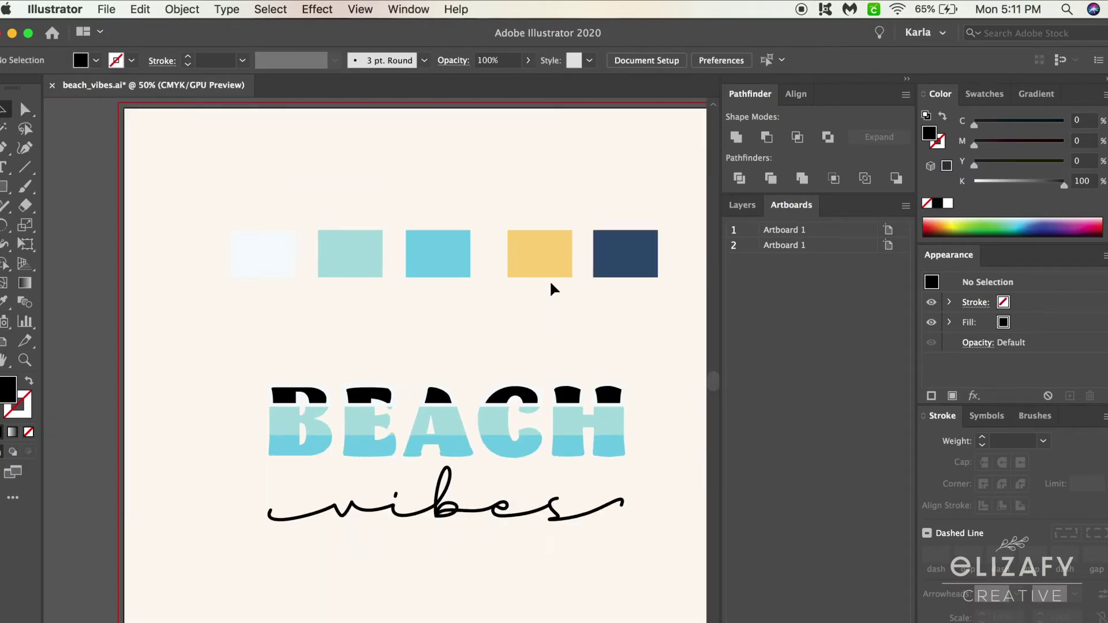
{"action": "left_click_drag", "start_coordinate": [670, 249], "coordinate": [233, 248]}
{"action": "key", "text": "super+shift+a"}
Step: Select the off-white top pieces and mint middle pieces of all BEACH letters with the Magic Wand and unite them
{"action": "key", "text": "super+plus"}
{"action": "key", "text": "super+plus"}
{"action": "key", "text": "super+plus"}
{"action": "key", "text": "super+plus"}
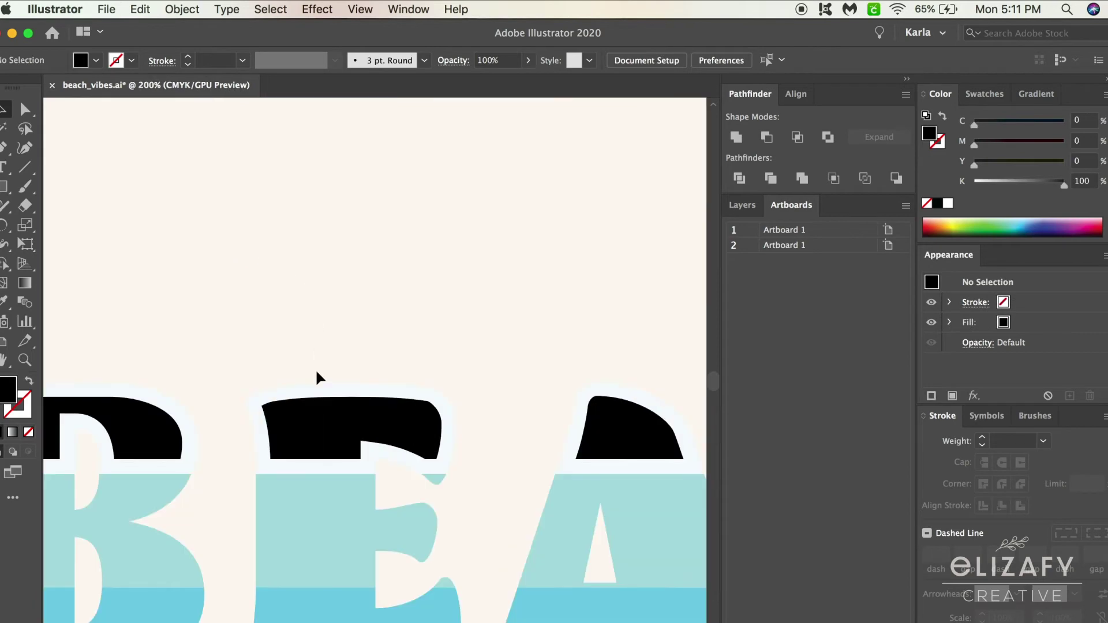
{"action": "key", "text": "y"}
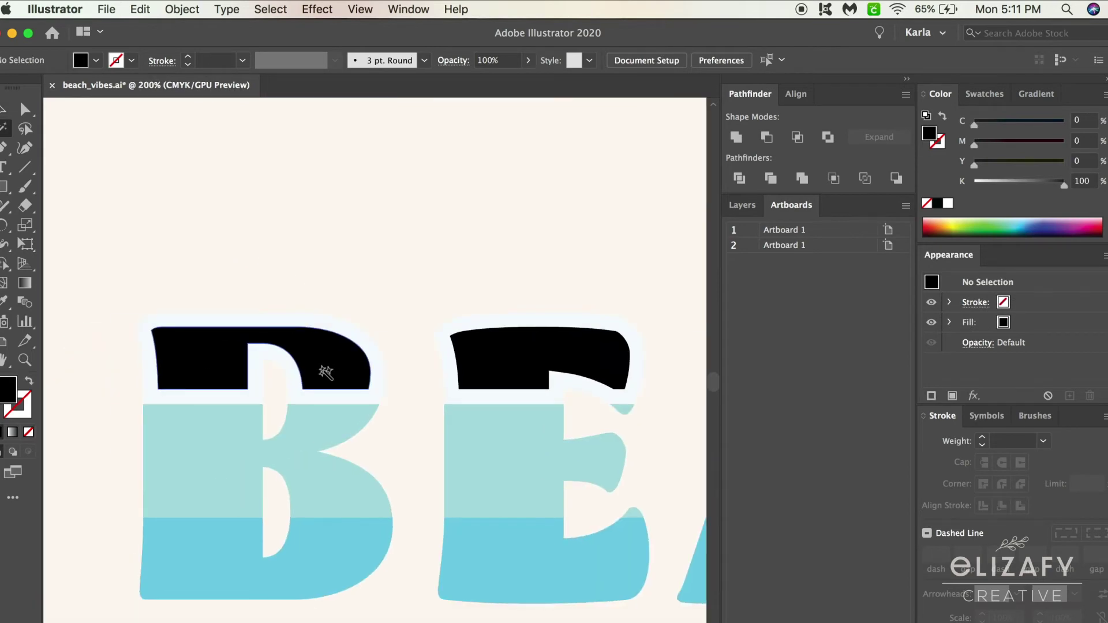
{"action": "left_click", "coordinate": [335, 319]}
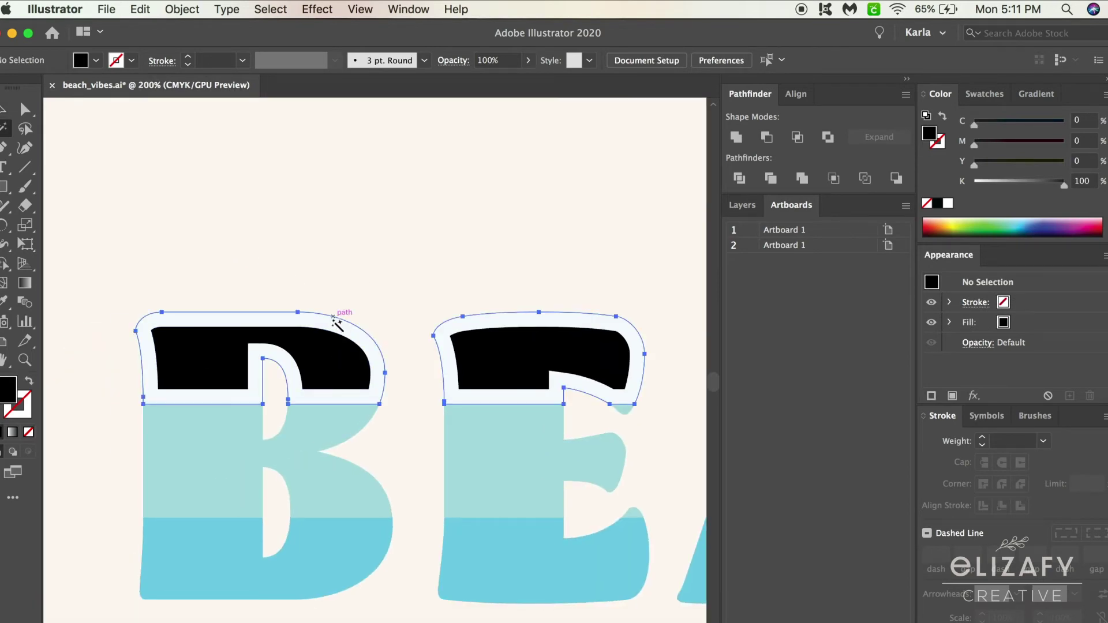
{"action": "scroll", "coordinate": [338, 326], "scroll_direction": "right", "scroll_amount": 15}
{"action": "scroll", "coordinate": [338, 326], "scroll_direction": "up", "scroll_amount": 2}
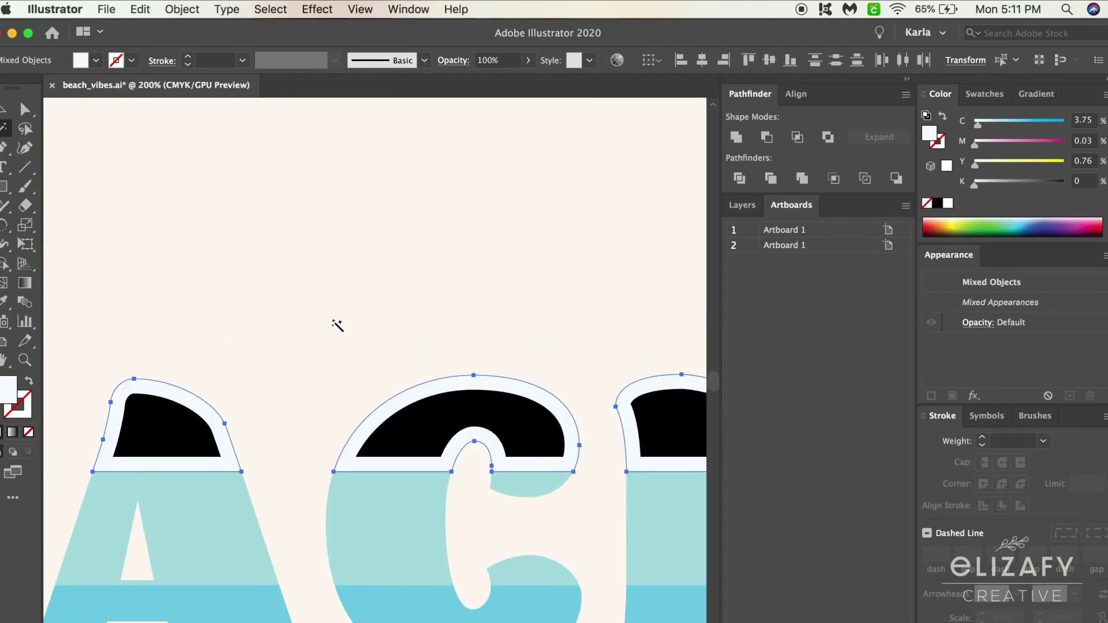
{"action": "left_click", "coordinate": [396, 521], "text": "shift"}
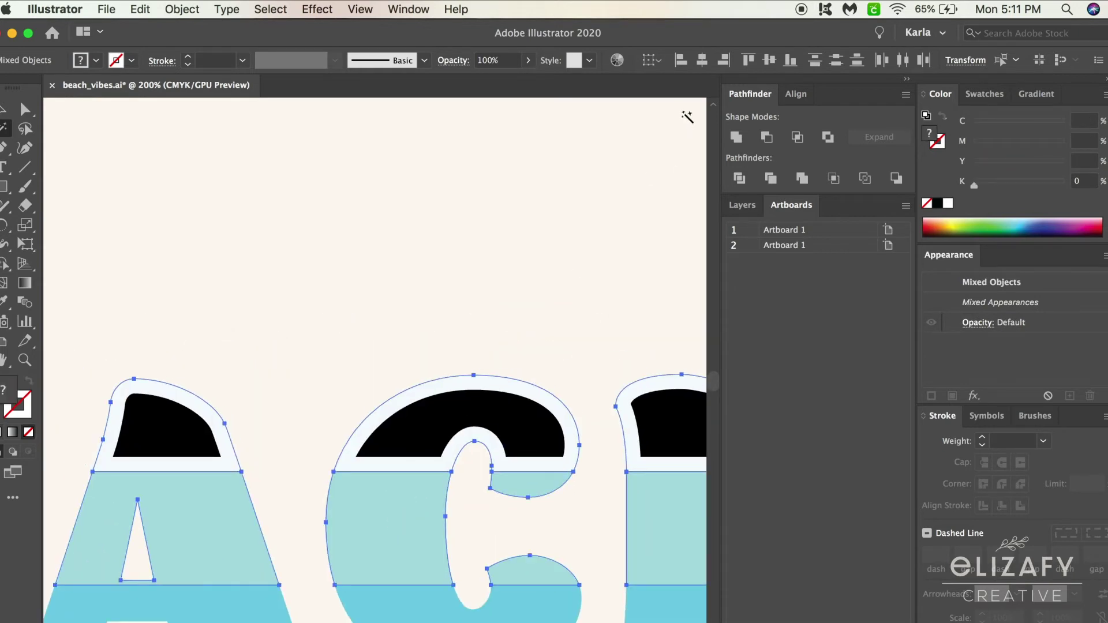
{"action": "left_click", "coordinate": [736, 137]}
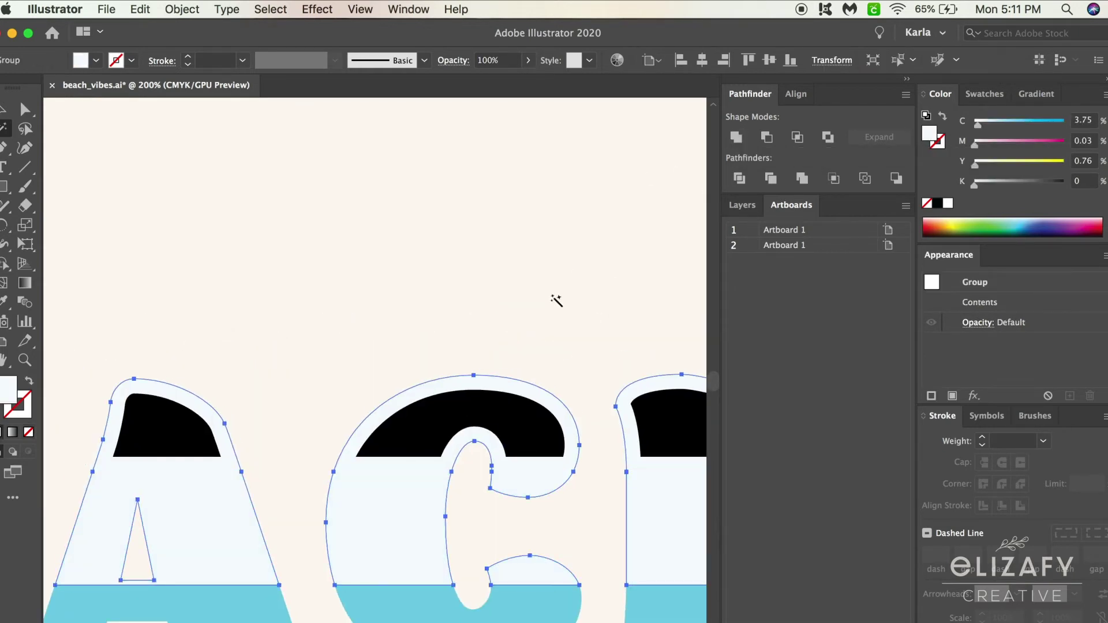
Step: Fill the united BEACH shape with the mint sampled from the second palette swatch
{"action": "scroll", "coordinate": [552, 305], "scroll_direction": "down", "scroll_amount": 3}
{"action": "key", "text": "i"}
{"action": "left_click", "coordinate": [284, 168]}
{"action": "key", "text": "v"}
{"action": "left_click", "coordinate": [240, 283]}
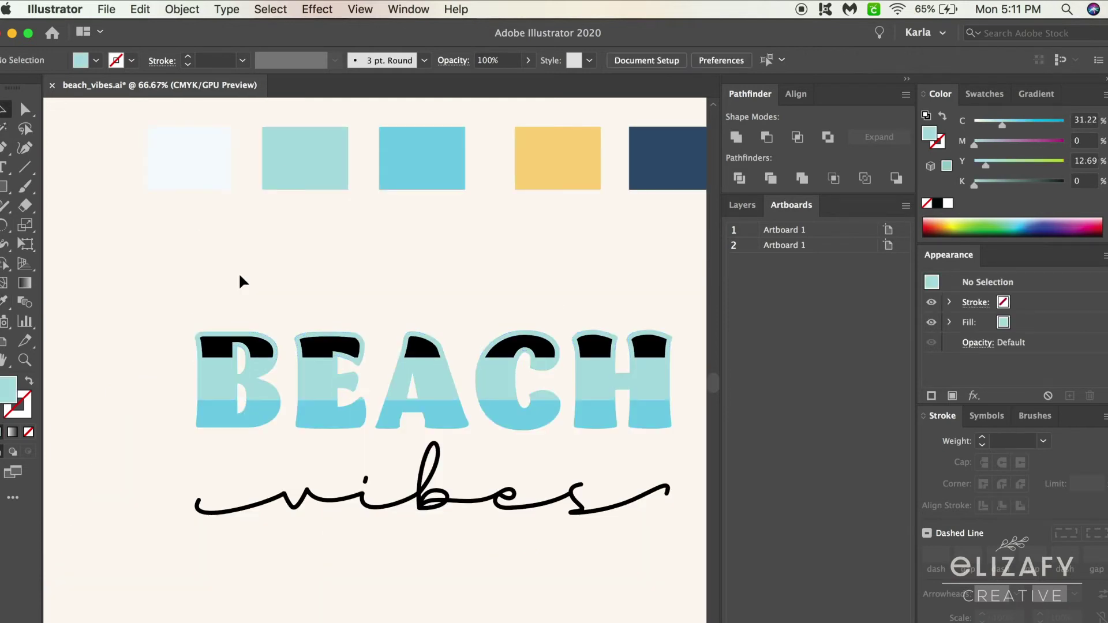
Step: Fill the black inset shapes at the top of BEACH with the off-white sampled from the first palette swatch
{"action": "left_click", "coordinate": [217, 347]}
{"action": "left_click", "coordinate": [359, 501], "text": "shift"}
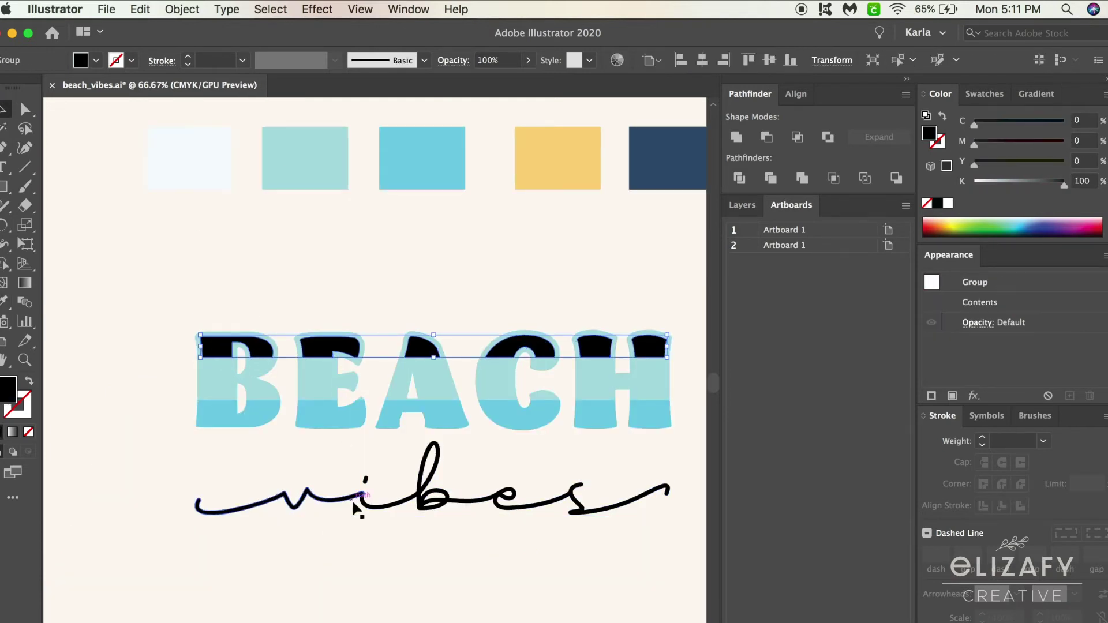
{"action": "key", "text": "i"}
{"action": "left_click", "coordinate": [210, 168]}
{"action": "key", "text": "v"}
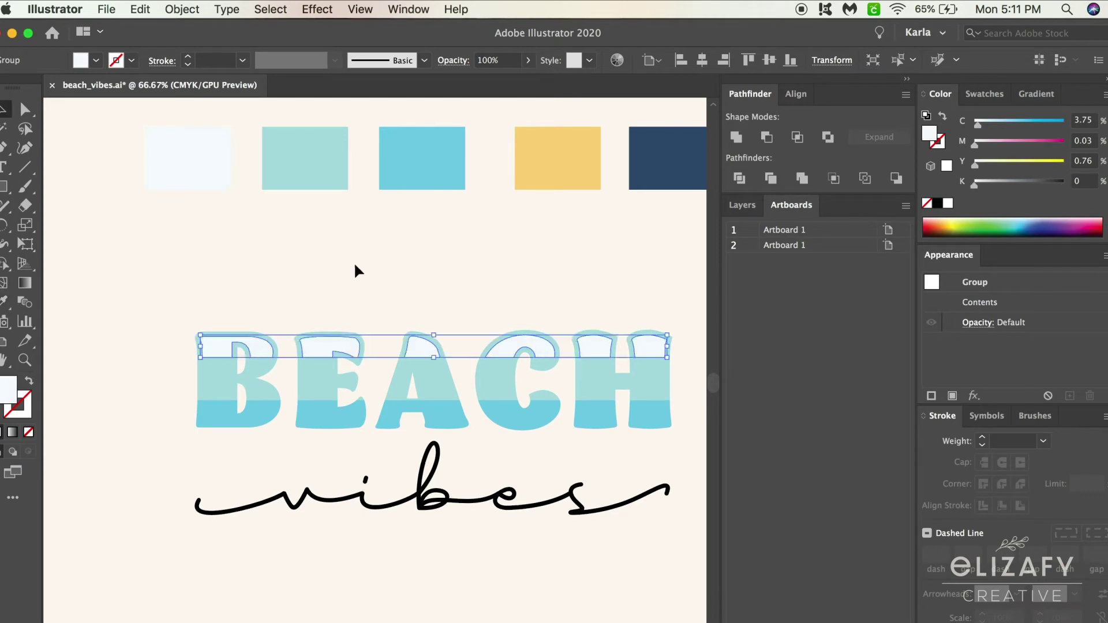
{"action": "left_click", "coordinate": [356, 267]}
{"action": "scroll", "coordinate": [357, 267], "scroll_direction": "right", "scroll_amount": 3}
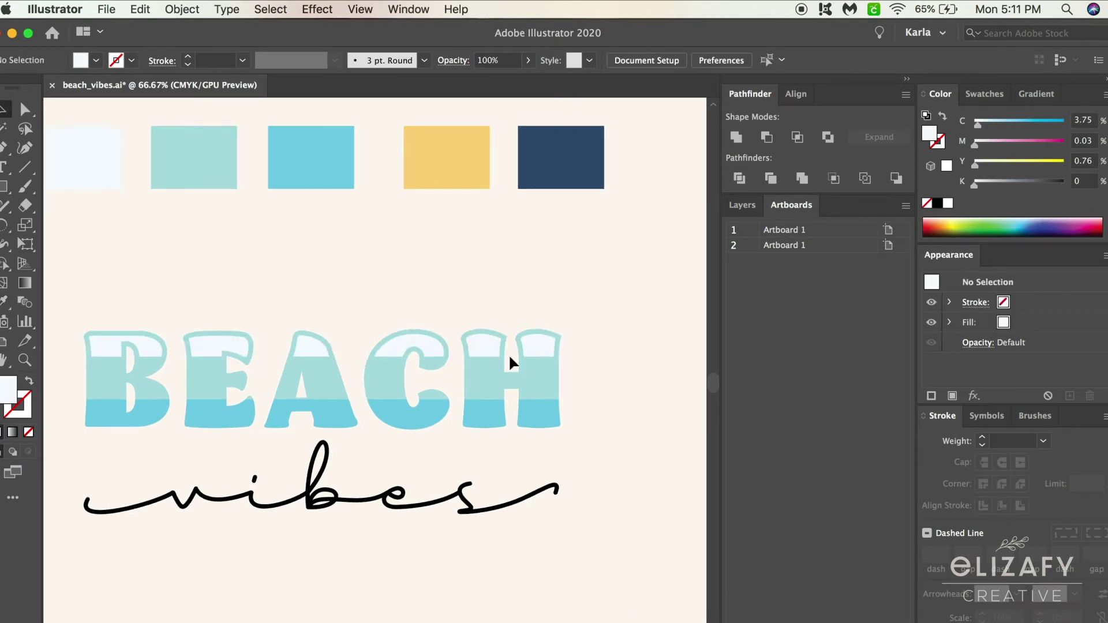
{"action": "scroll", "coordinate": [509, 356], "scroll_direction": "left", "scroll_amount": 2}
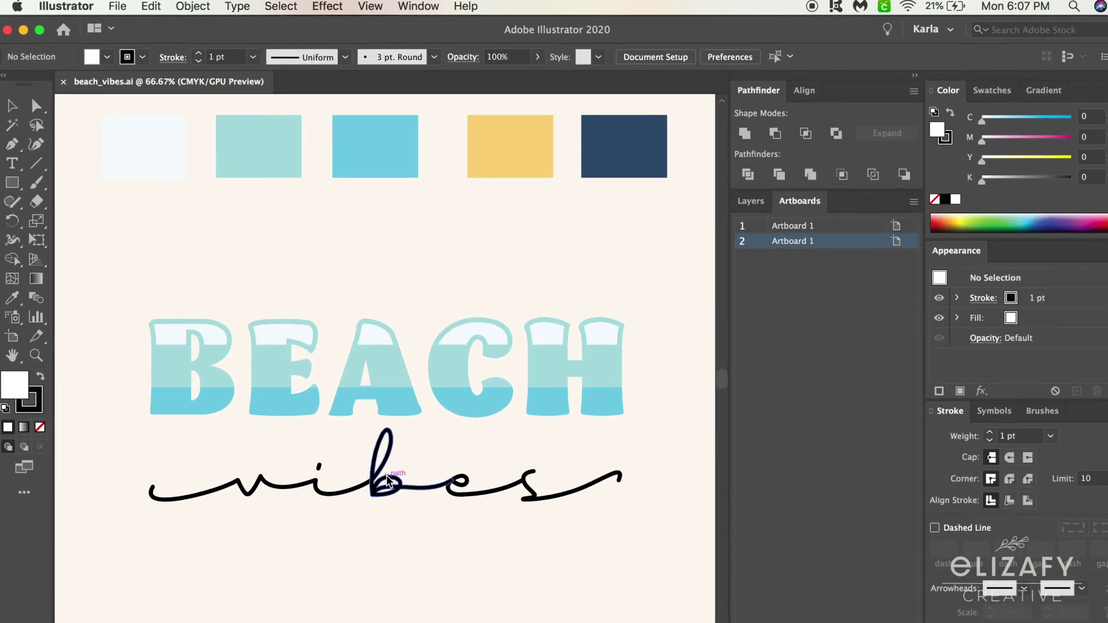
Step: Move the script vibes up so its b overlaps the A, and bring the word to the front of BEACH
{"action": "left_click_drag", "start_coordinate": [387, 489], "coordinate": [389, 453]}
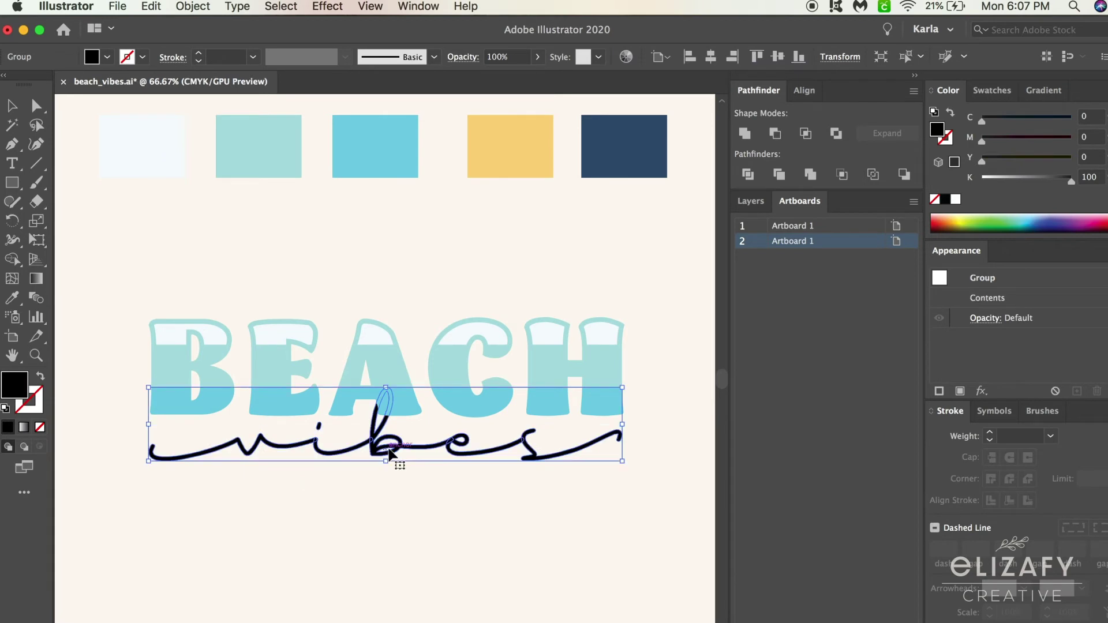
{"action": "right_click", "coordinate": [427, 456]}
{"action": "mouse_move", "coordinate": [479, 602]}
{"action": "left_click", "coordinate": [614, 592]}
Step: Fill the script vibes with the yellow sampled from the fourth palette swatch
{"action": "key", "text": "i"}
{"action": "left_click", "coordinate": [485, 129]}
{"action": "key", "text": "v"}
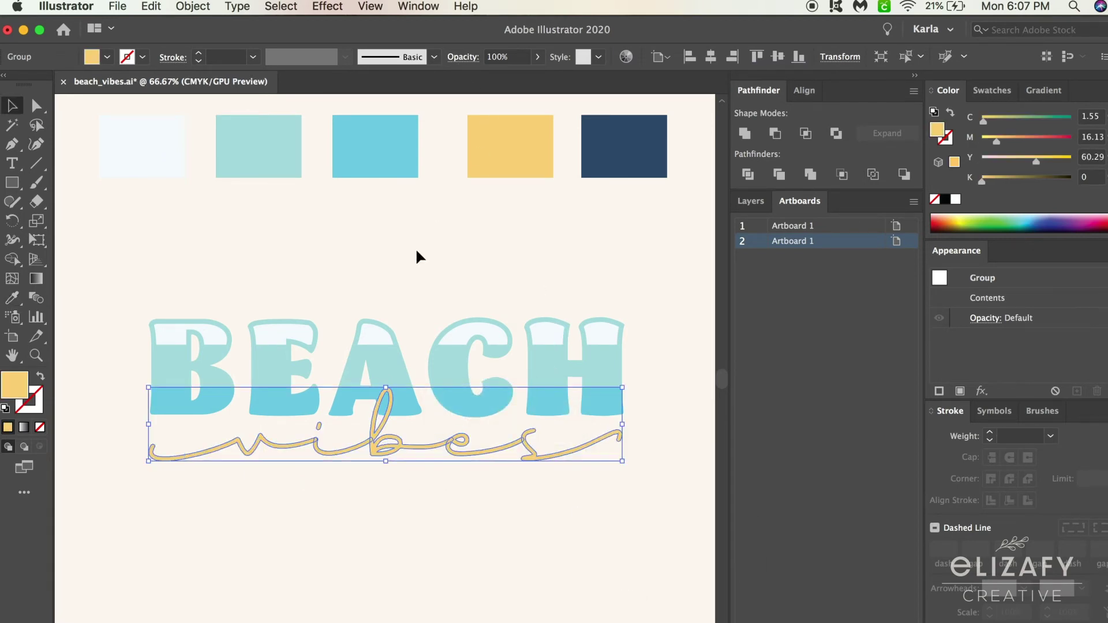
{"action": "left_click", "coordinate": [416, 252]}
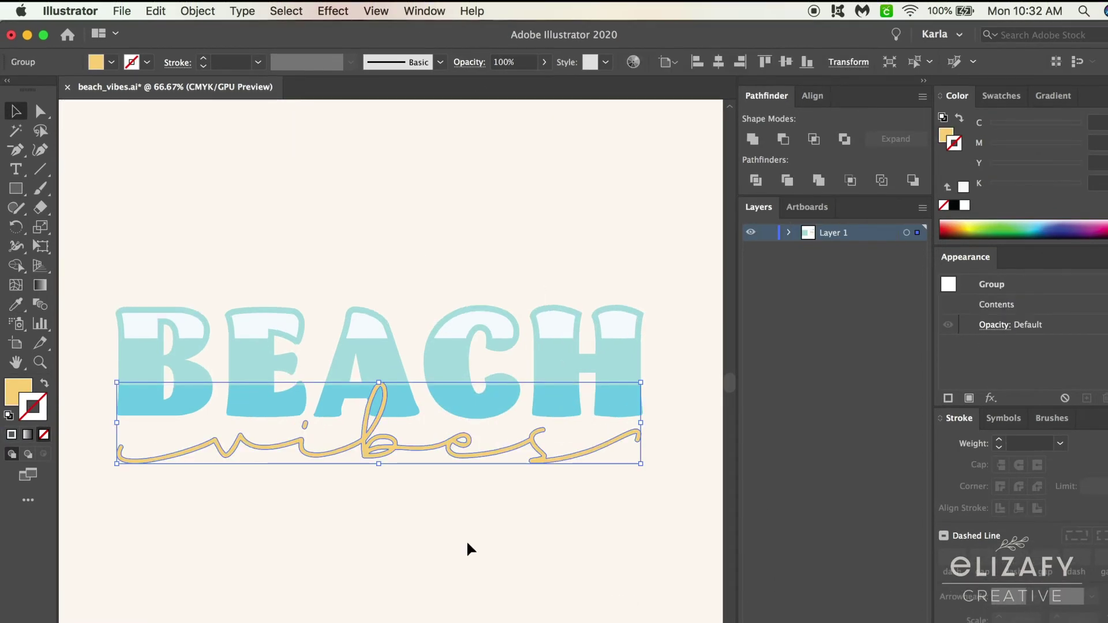
{"action": "key", "text": "a"}
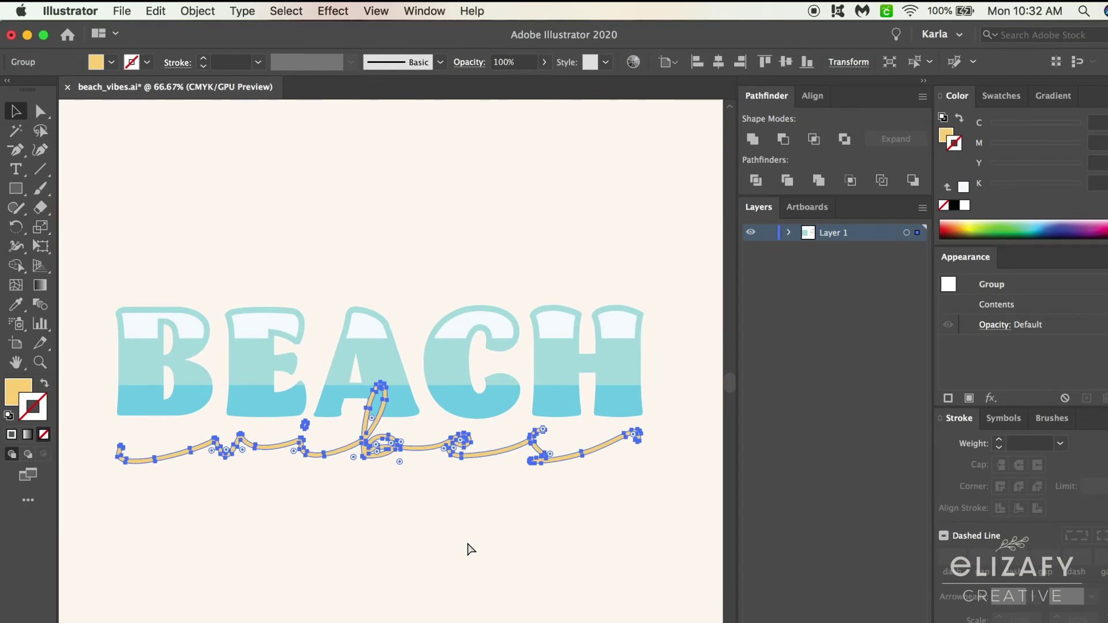
Step: Give the copy behind the script vibes a 4 pt black outline and nudge the outlined word slightly downward
{"action": "left_click", "coordinate": [953, 208]}
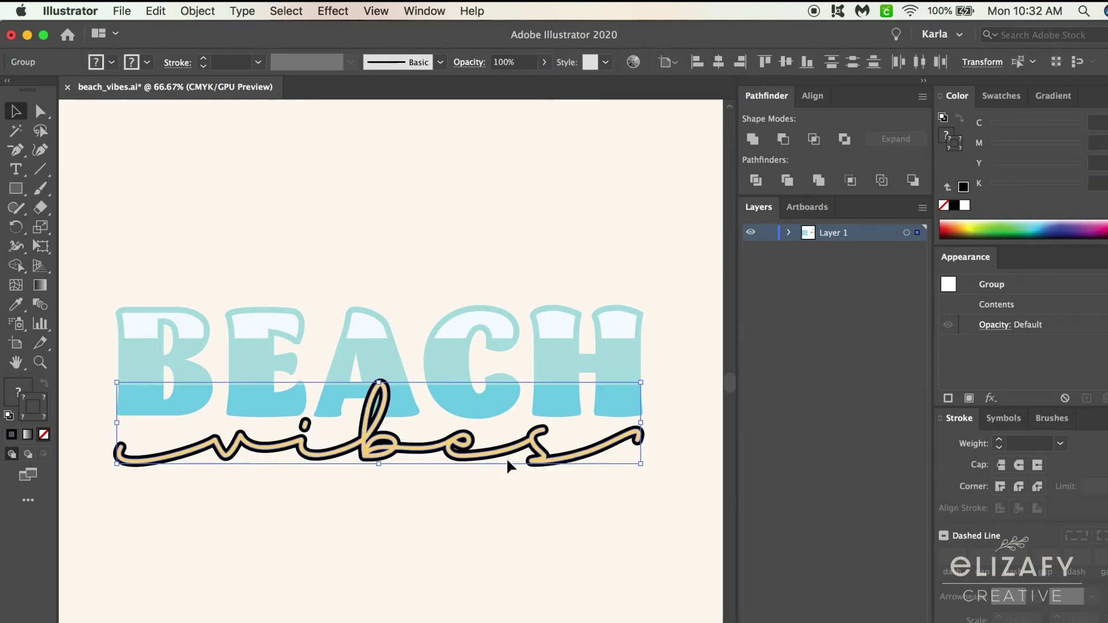
{"action": "key", "text": "Down"}
{"action": "key", "text": "Down"}
{"action": "key", "text": "Down"}
{"action": "key", "text": "Down"}
{"action": "key", "text": "Down"}
{"action": "key", "text": "Down"}
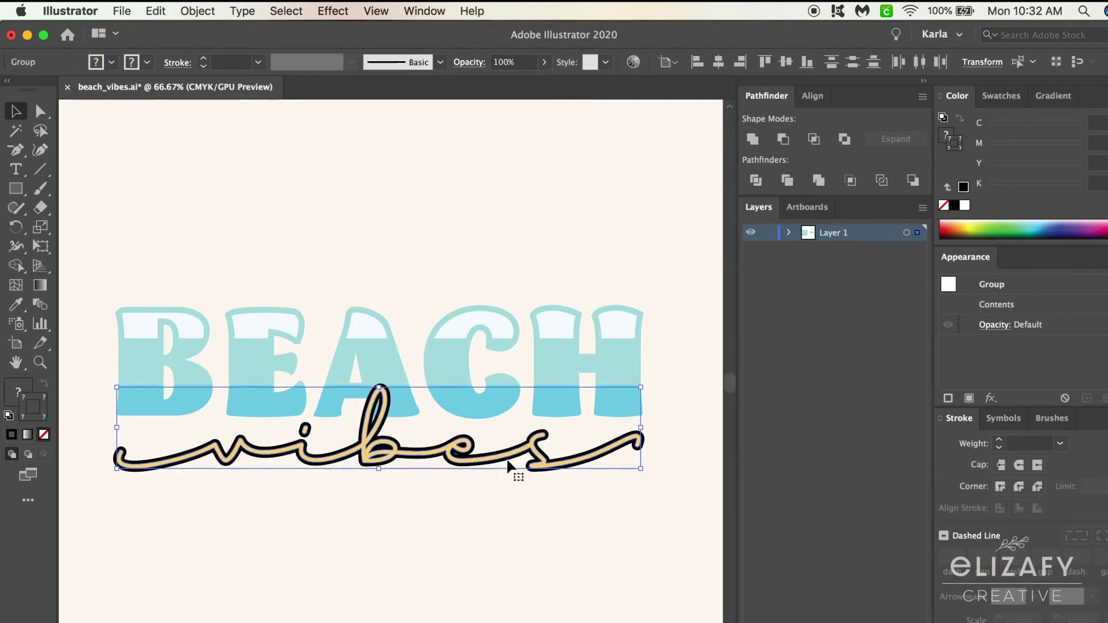
{"action": "left_click", "coordinate": [477, 505]}
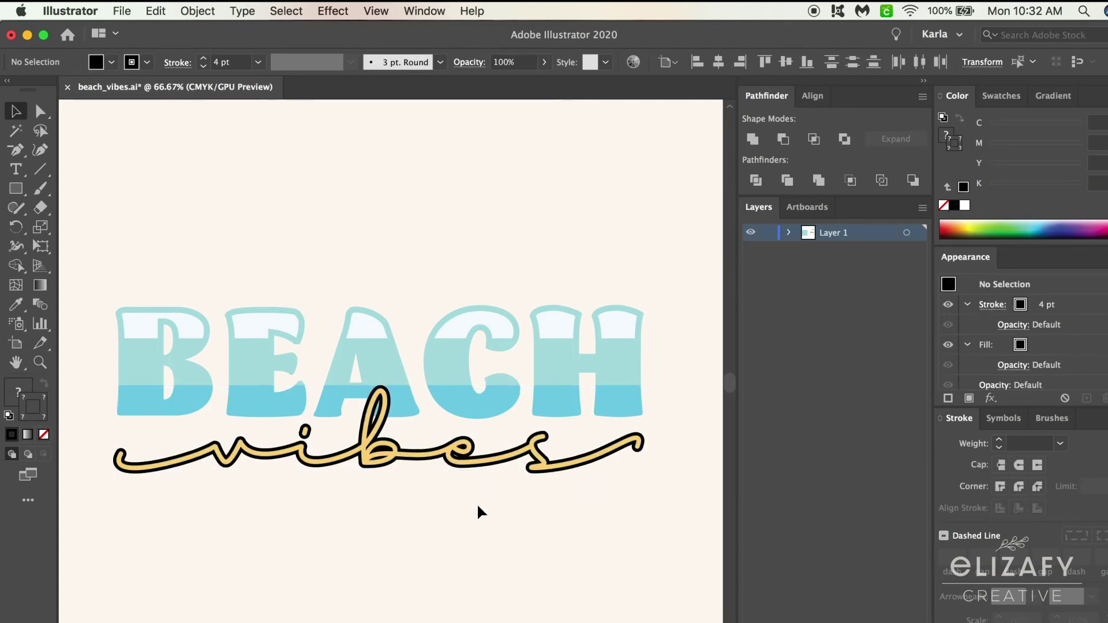
Step: Lock the yellow script vibes and set the black outline behind it to a 5 pt stroke
{"action": "left_click", "coordinate": [472, 461]}
{"action": "key", "text": "super+2"}
{"action": "left_click", "coordinate": [471, 458]}
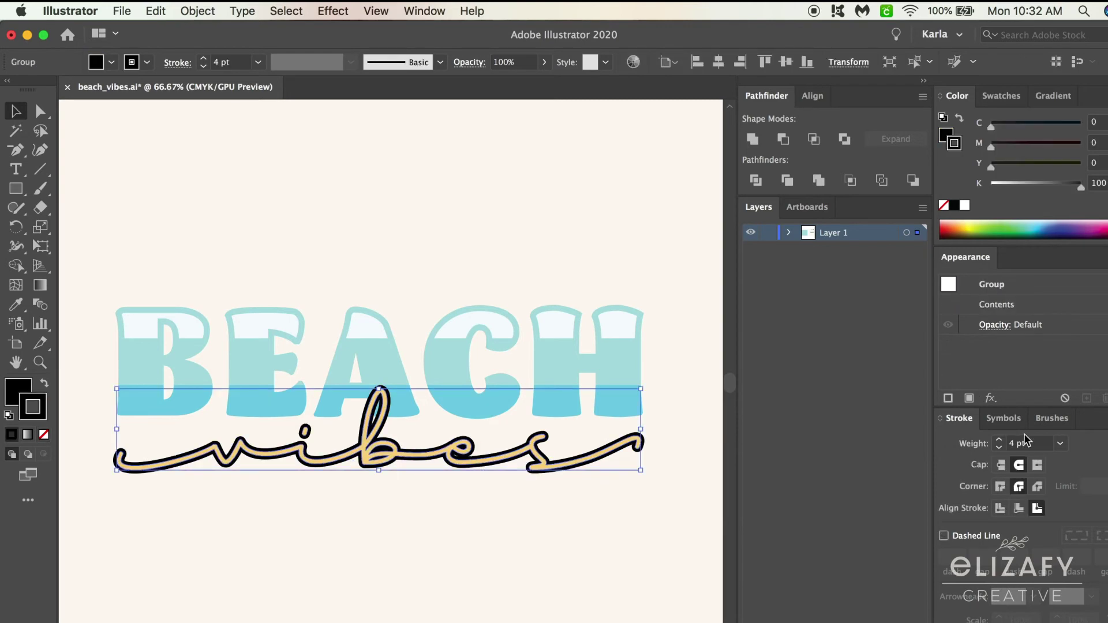
{"action": "left_click", "coordinate": [1001, 441]}
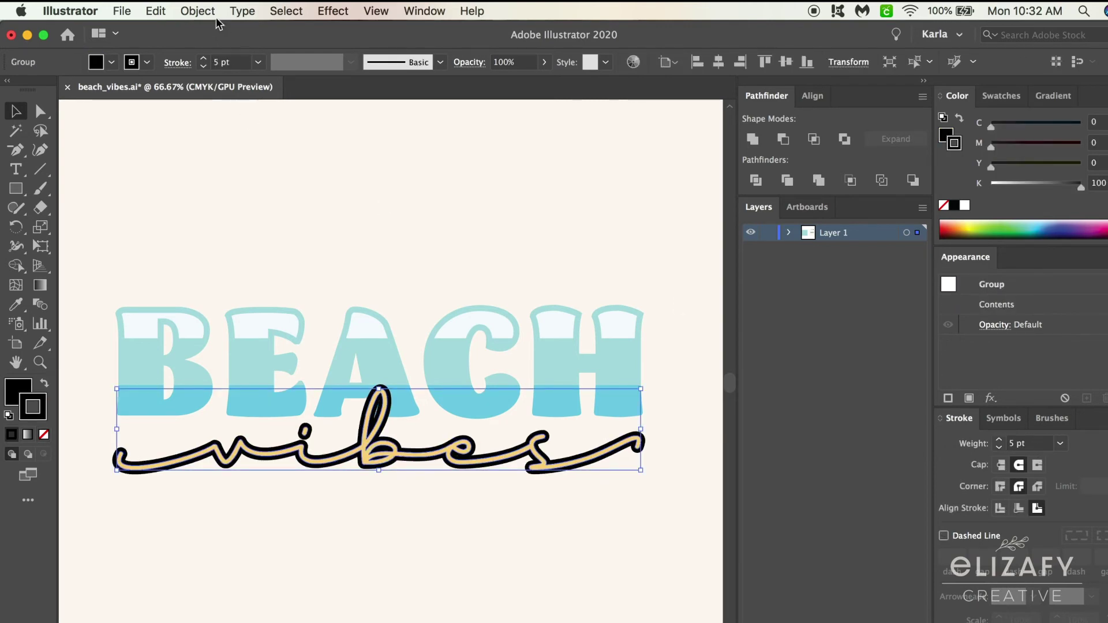
Step: Expand the appearance of the black vibes outline and unite it into one shape
{"action": "left_click", "coordinate": [200, 11]}
{"action": "left_click", "coordinate": [222, 204]}
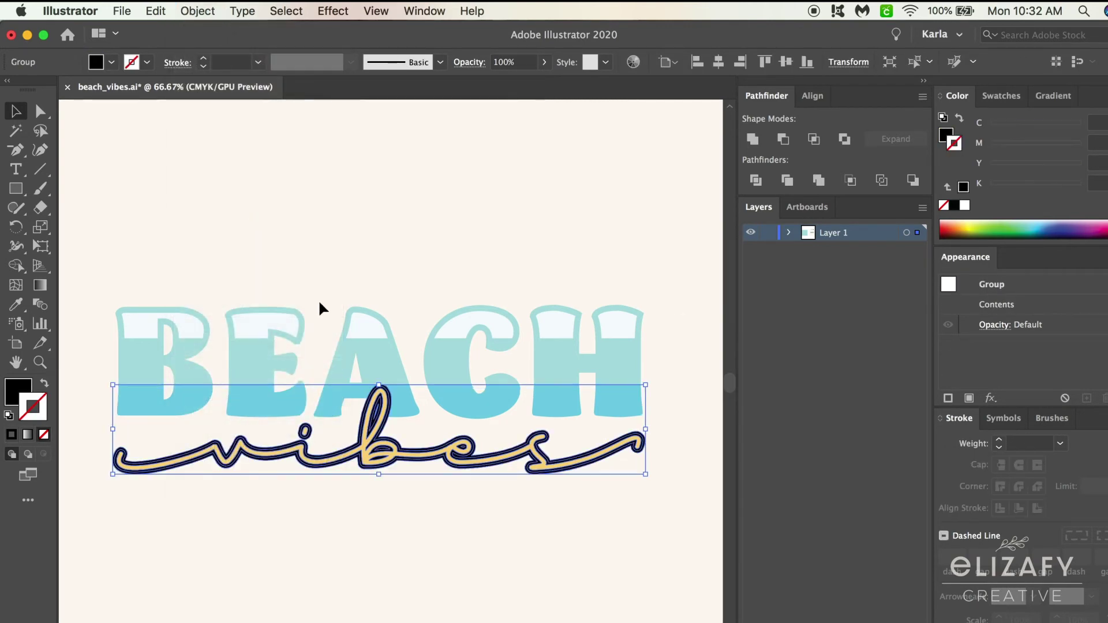
{"action": "left_click", "coordinate": [754, 141]}
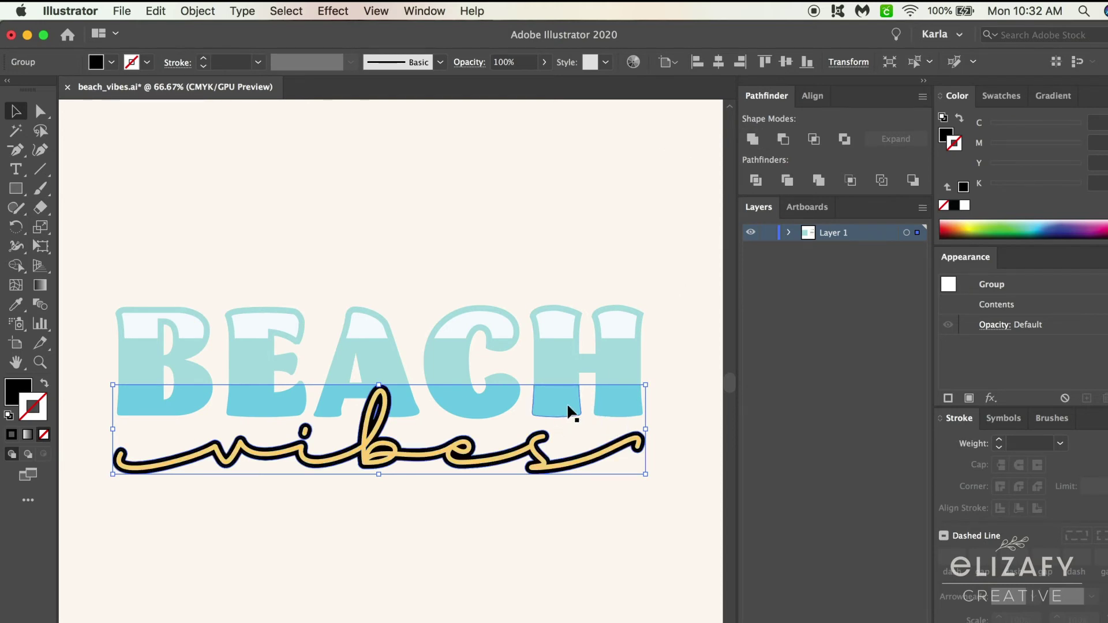
Step: Divide the BEACH lettering with the black vibes outline and delete all black pieces, leaving a gap around the b
{"action": "left_click", "coordinate": [404, 408], "text": "shift"}
{"action": "left_click", "coordinate": [756, 180]}
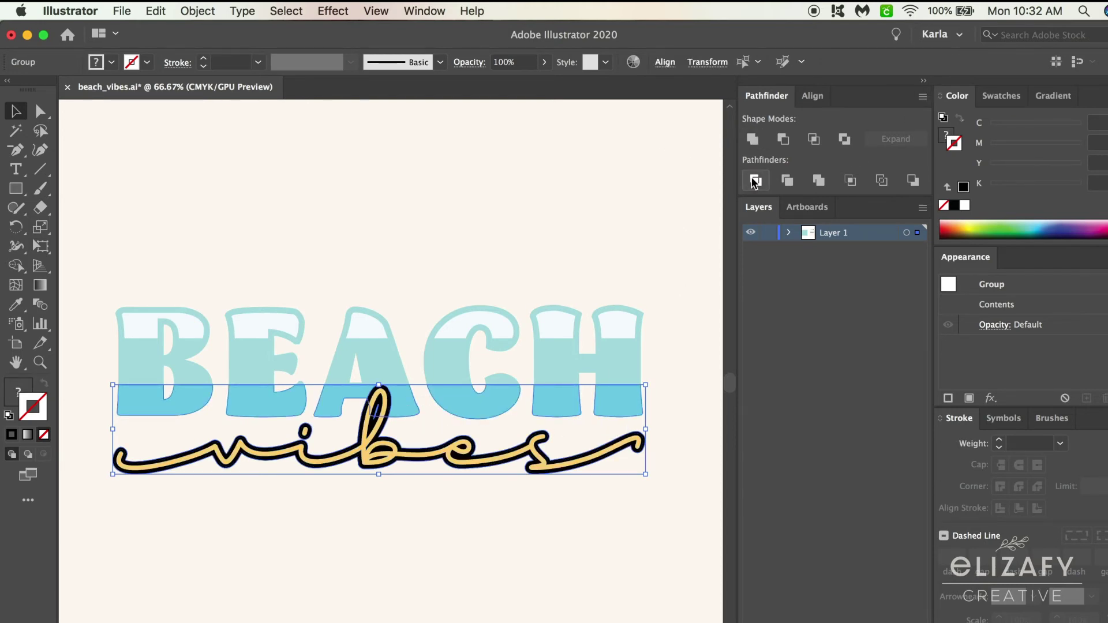
{"action": "left_click", "coordinate": [494, 588]}
{"action": "key", "text": "y"}
{"action": "left_click", "coordinate": [541, 475]}
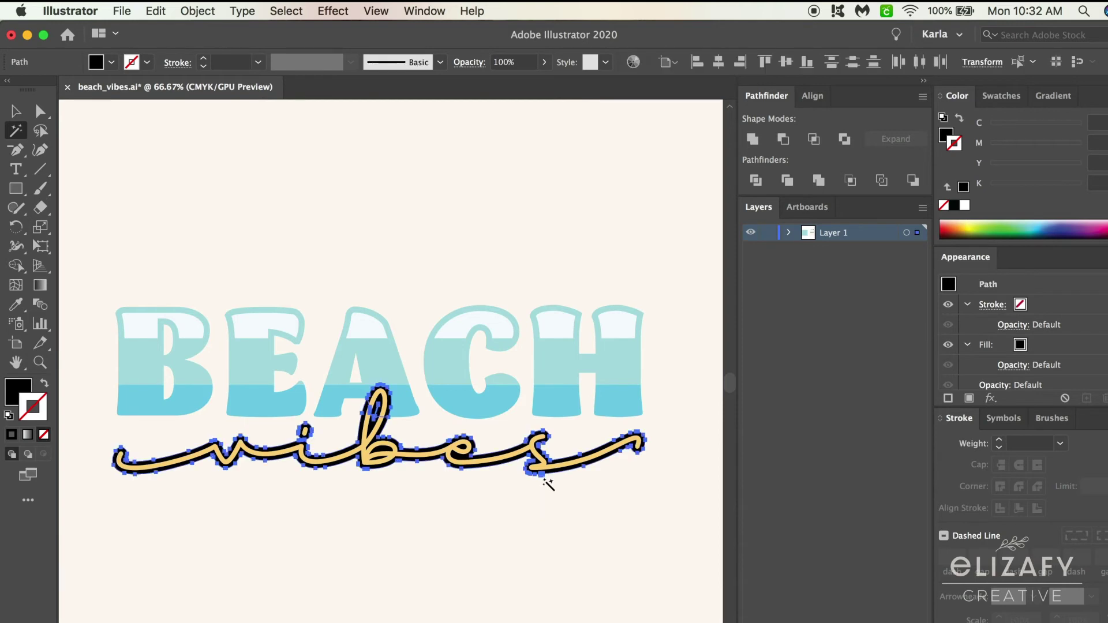
{"action": "key", "text": "Delete"}
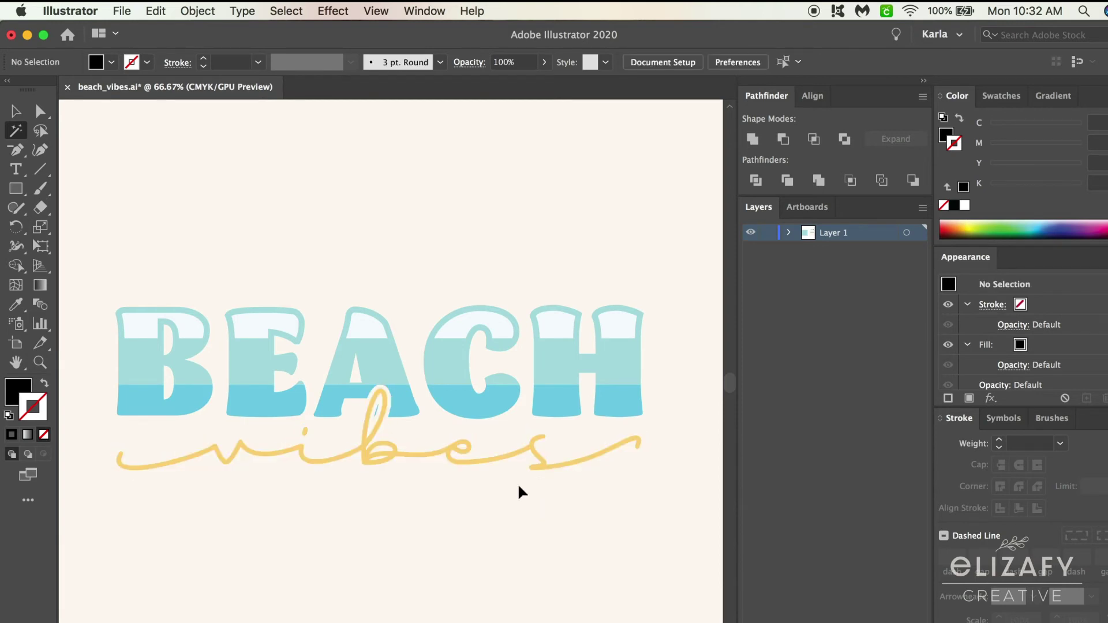
Step: Select the whole BEACH vibes design and unite a copy of it behind the original artwork
{"action": "key", "text": "v"}
{"action": "key", "text": "a"}
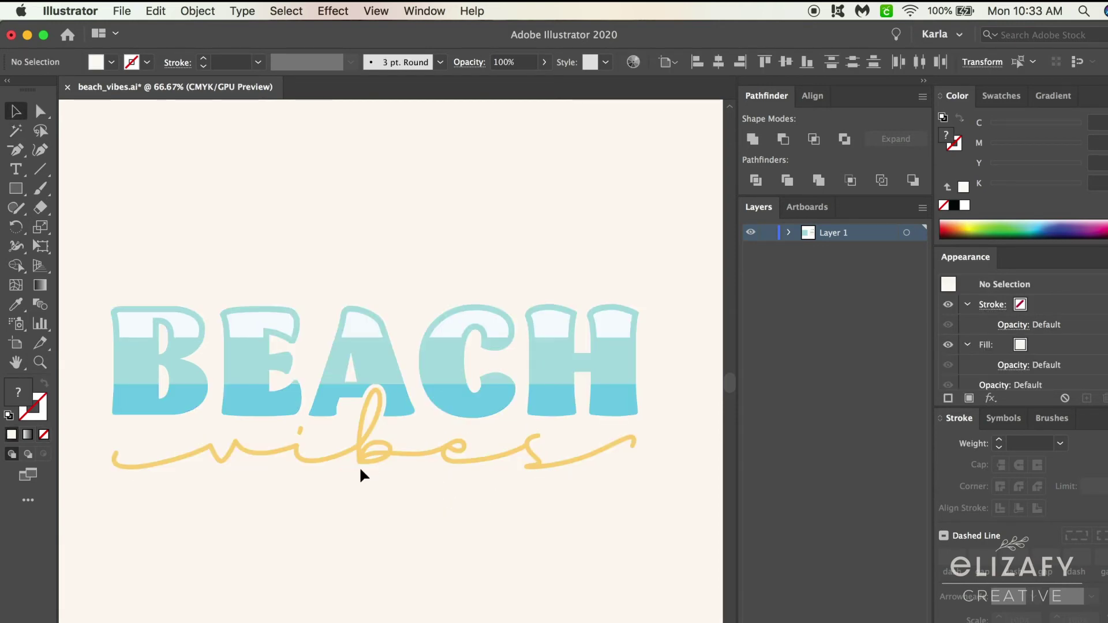
{"action": "left_click", "coordinate": [74, 266]}
{"action": "key", "text": "super+a"}
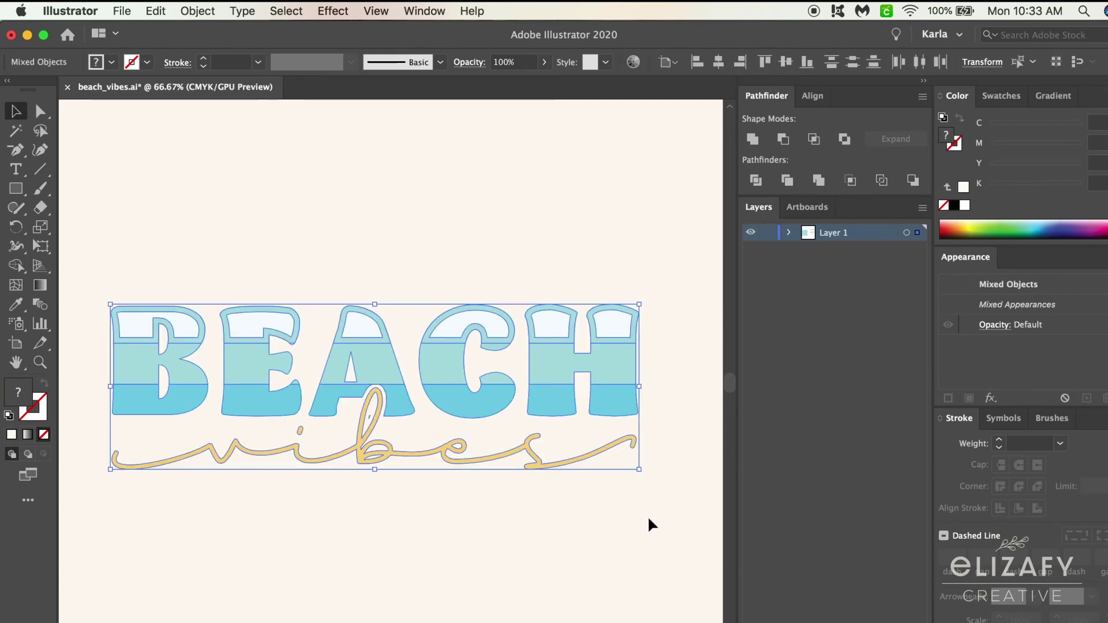
{"action": "key", "text": "a"}
{"action": "key", "text": "v"}
{"action": "left_click", "coordinate": [750, 137]}
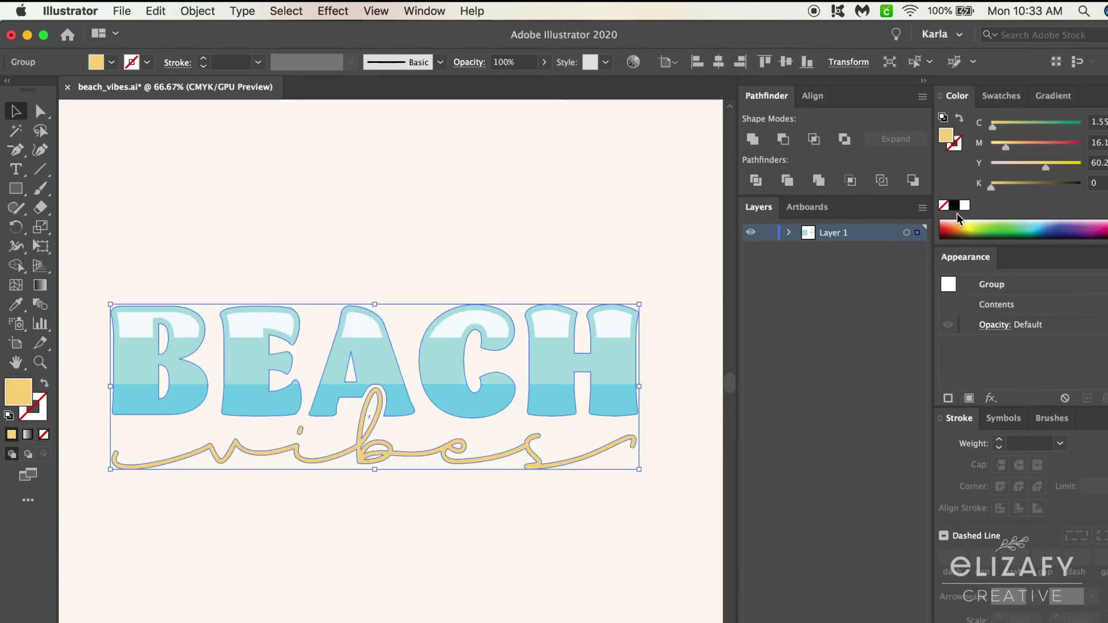
Step: Apply the navy sampled from the fifth palette swatch as both fill and stroke of the united backing shape
{"action": "key", "text": "i"}
{"action": "scroll", "coordinate": [448, 495], "scroll_direction": "up", "scroll_amount": 10}
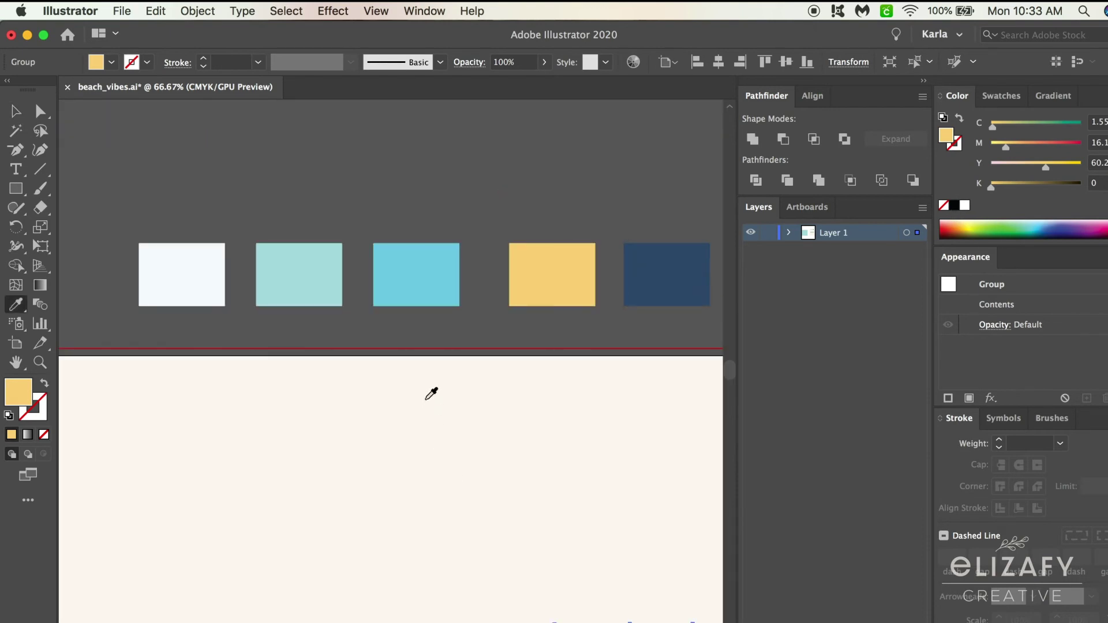
{"action": "left_click", "coordinate": [639, 279]}
{"action": "scroll", "coordinate": [532, 490], "scroll_direction": "down", "scroll_amount": 5}
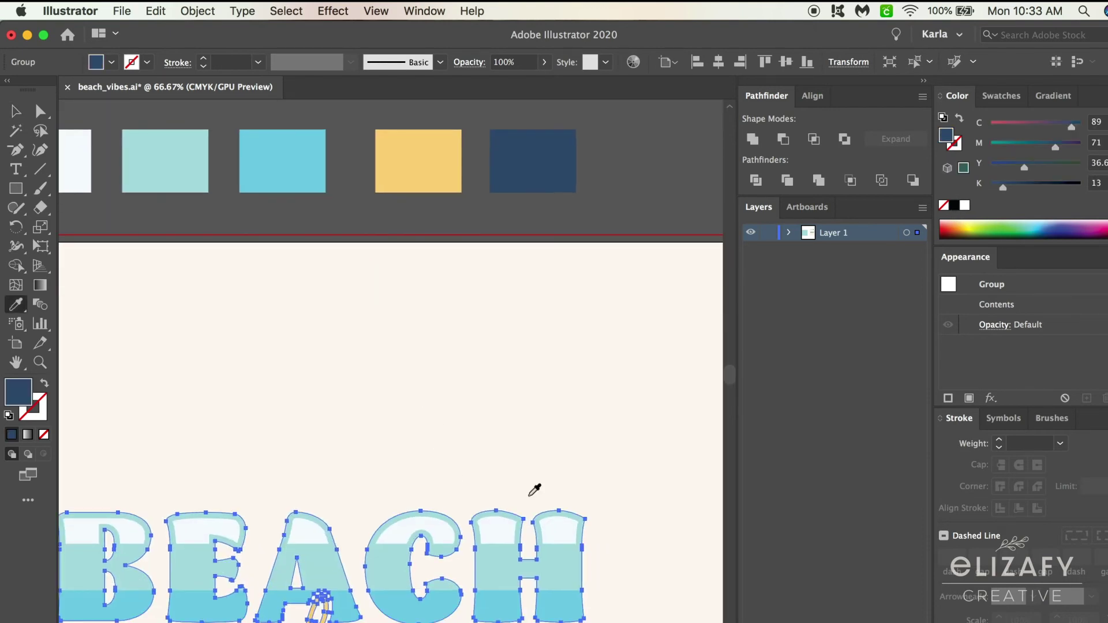
{"action": "scroll", "coordinate": [589, 456], "scroll_direction": "down", "scroll_amount": 5}
{"action": "scroll", "coordinate": [589, 456], "scroll_direction": "left", "scroll_amount": 3}
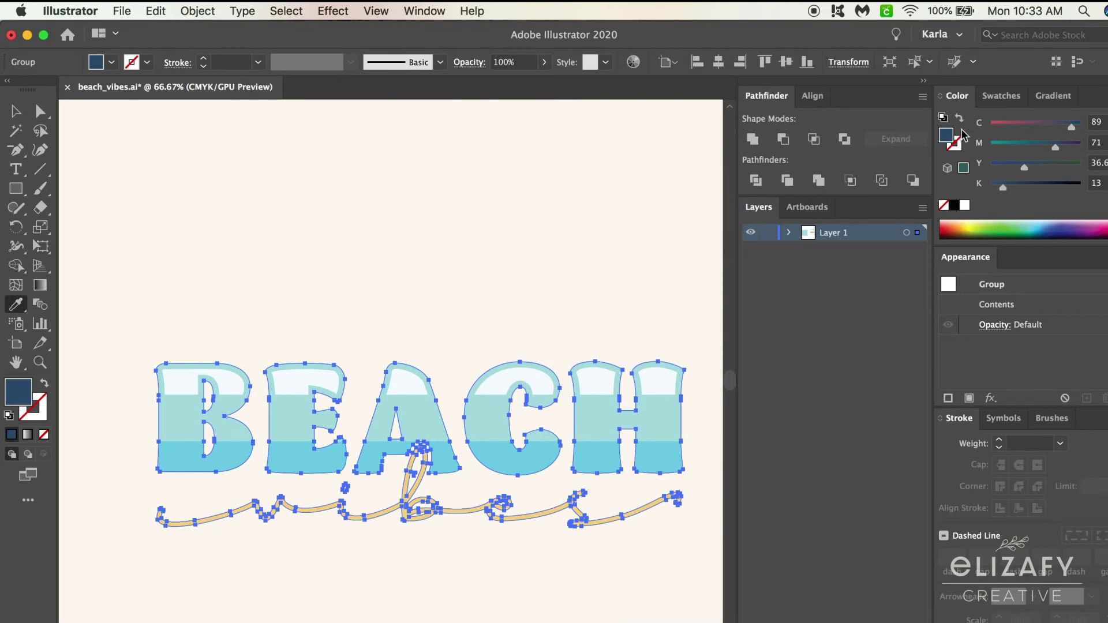
{"action": "left_click_drag", "start_coordinate": [950, 134], "coordinate": [956, 144]}
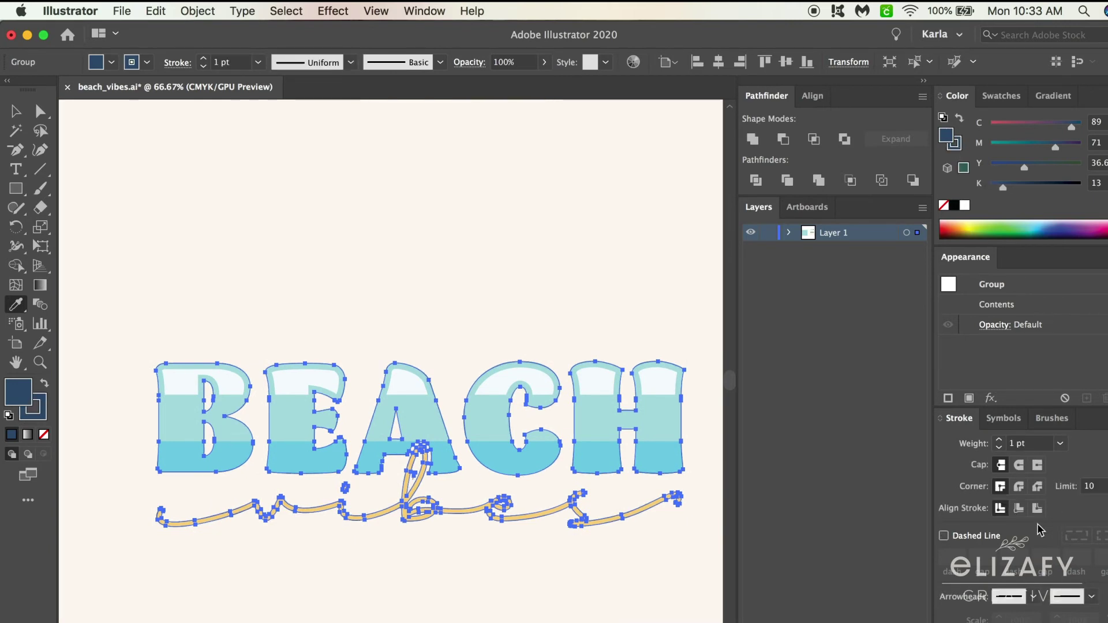
Step: Align the backing shape's stroke to the outside, with round corners and caps and a 4 pt weight
{"action": "left_click", "coordinate": [1038, 508]}
{"action": "left_click", "coordinate": [1019, 486]}
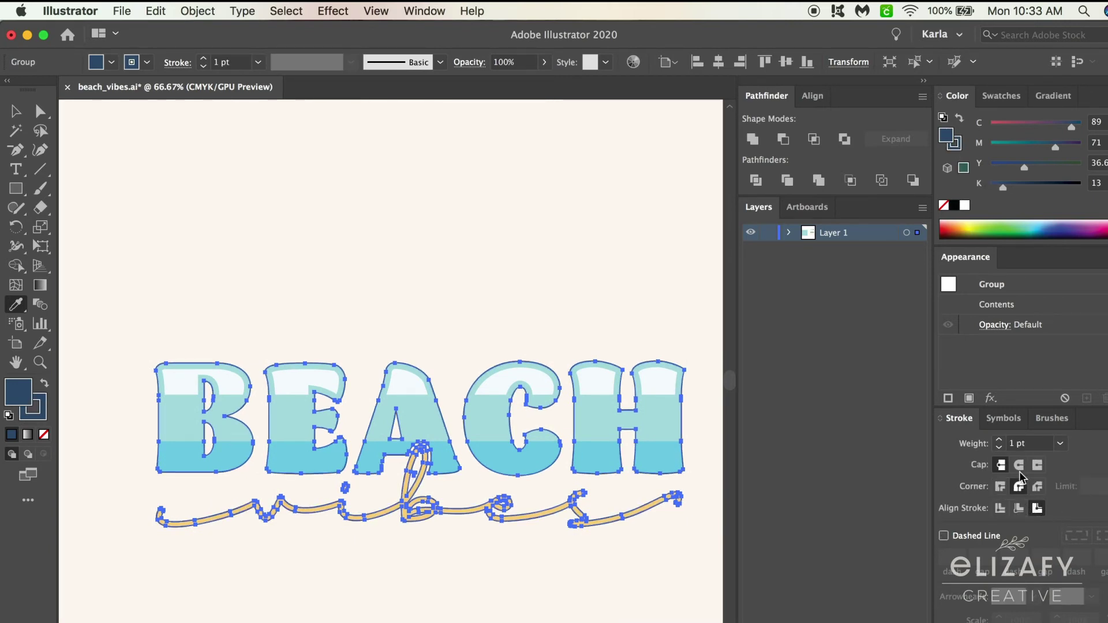
{"action": "left_click", "coordinate": [1019, 466]}
{"action": "left_click", "coordinate": [1000, 440]}
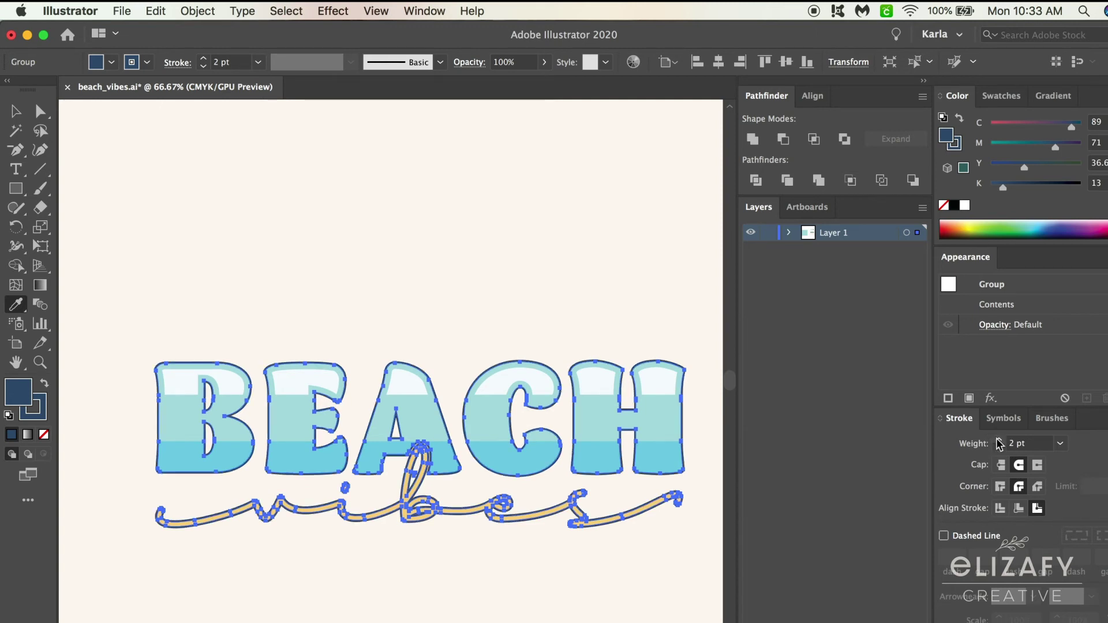
{"action": "left_click", "coordinate": [1000, 439]}
{"action": "left_click", "coordinate": [1001, 439]}
{"action": "key", "text": "v"}
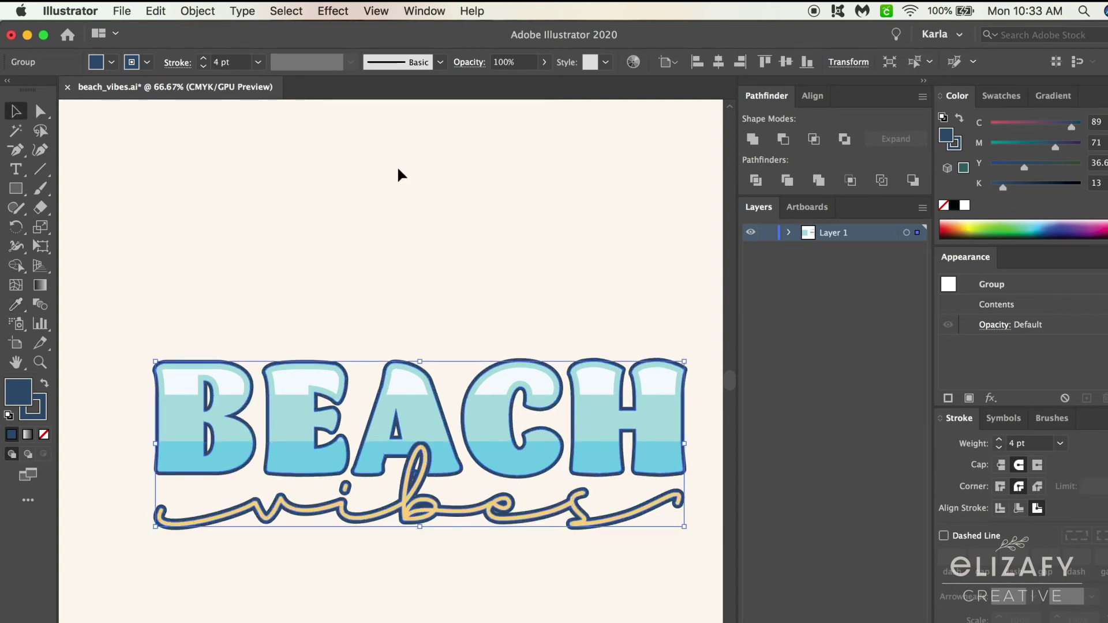
Step: Expand the appearance of the navy backing outline and unite it into one shape
{"action": "left_click", "coordinate": [205, 10]}
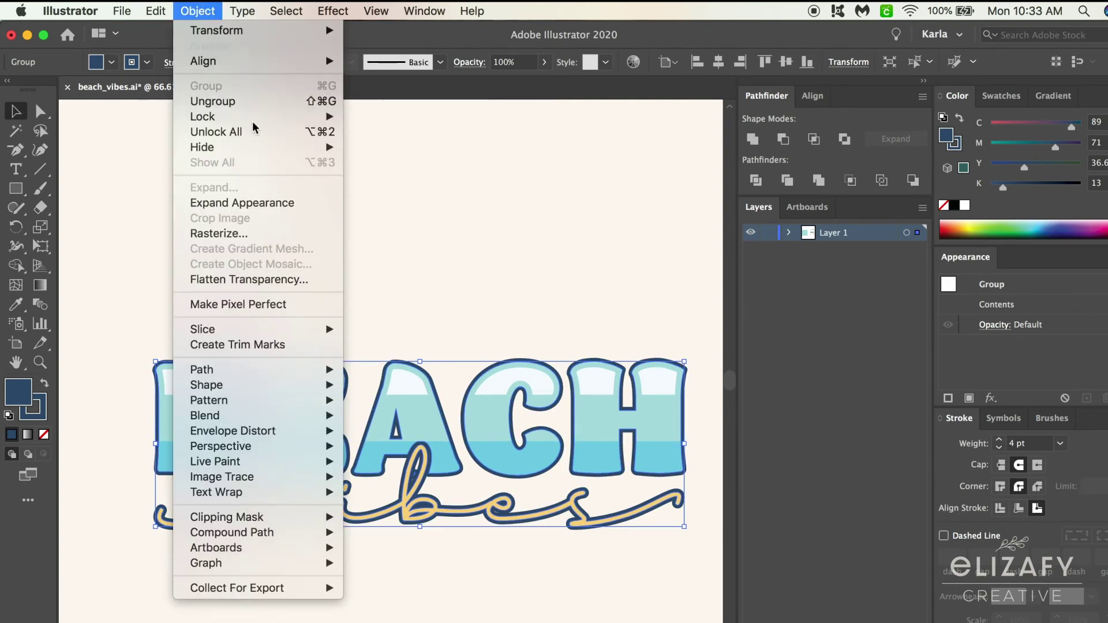
{"action": "left_click", "coordinate": [235, 203]}
{"action": "left_click", "coordinate": [754, 141]}
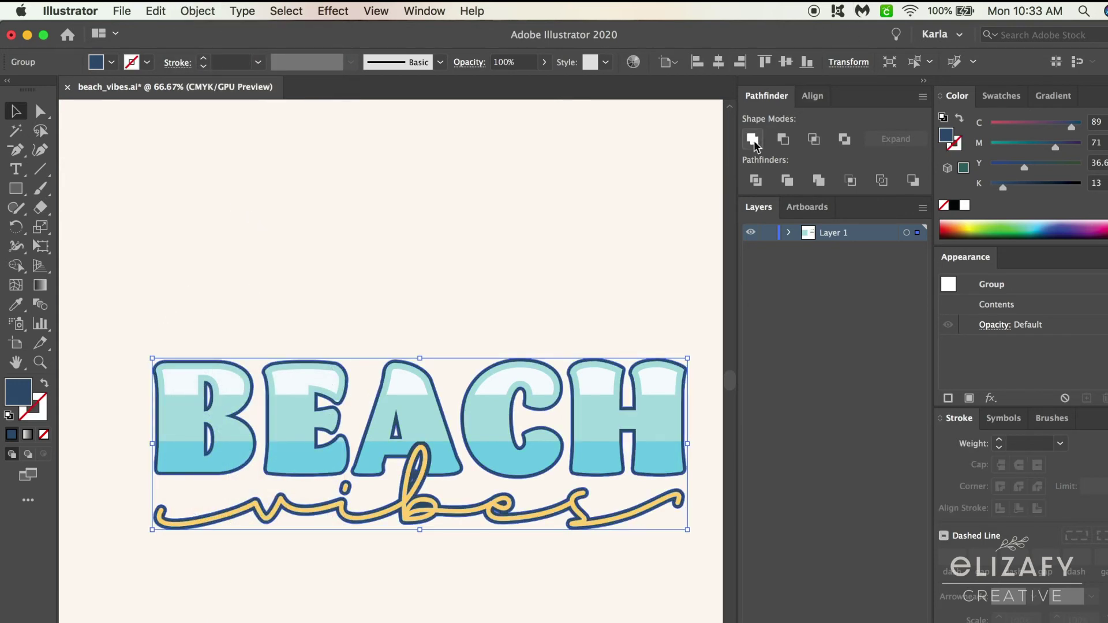
{"action": "left_click", "coordinate": [755, 145]}
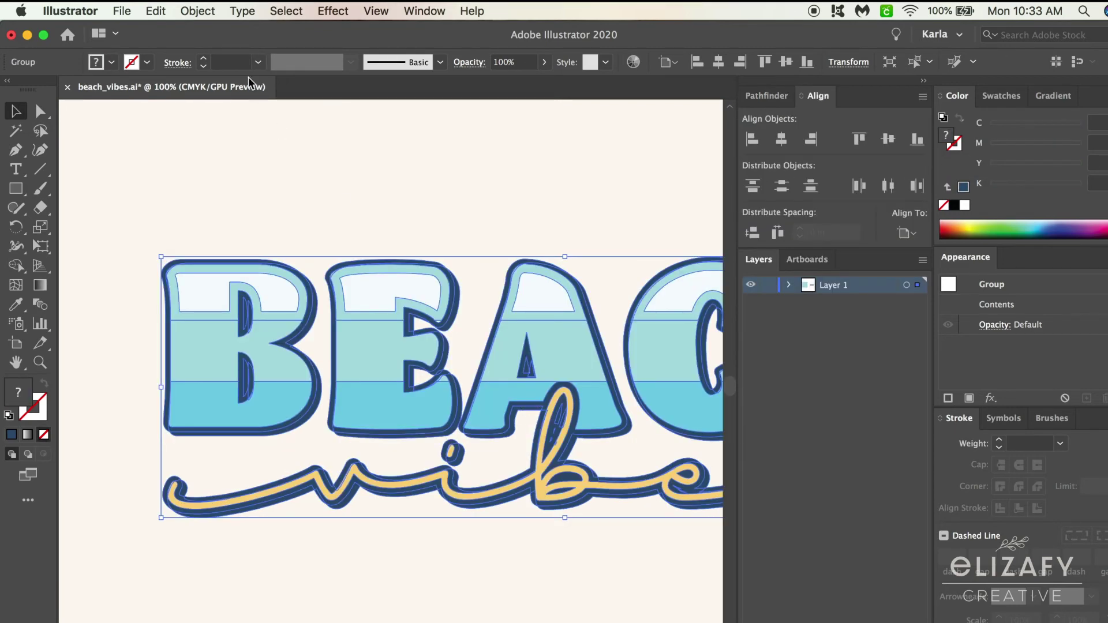
Step: Expand the layered shadow artwork, and unite all navy outline and shadow shapes into a single shape
{"action": "left_click", "coordinate": [197, 11]}
{"action": "left_click", "coordinate": [222, 183]}
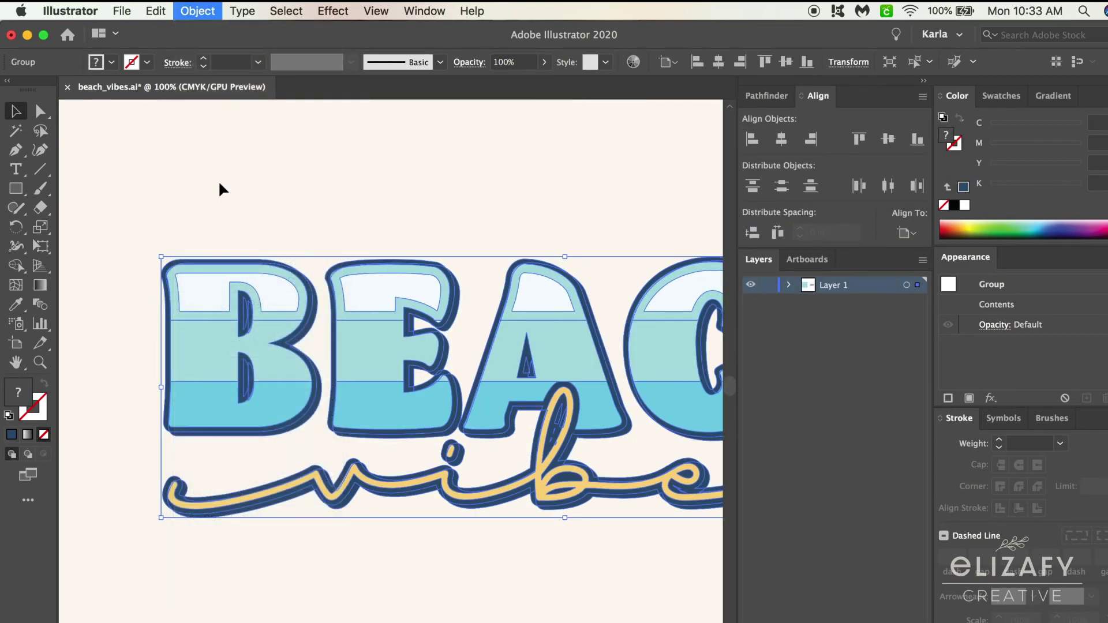
{"action": "left_click", "coordinate": [216, 181]}
{"action": "key", "text": "y"}
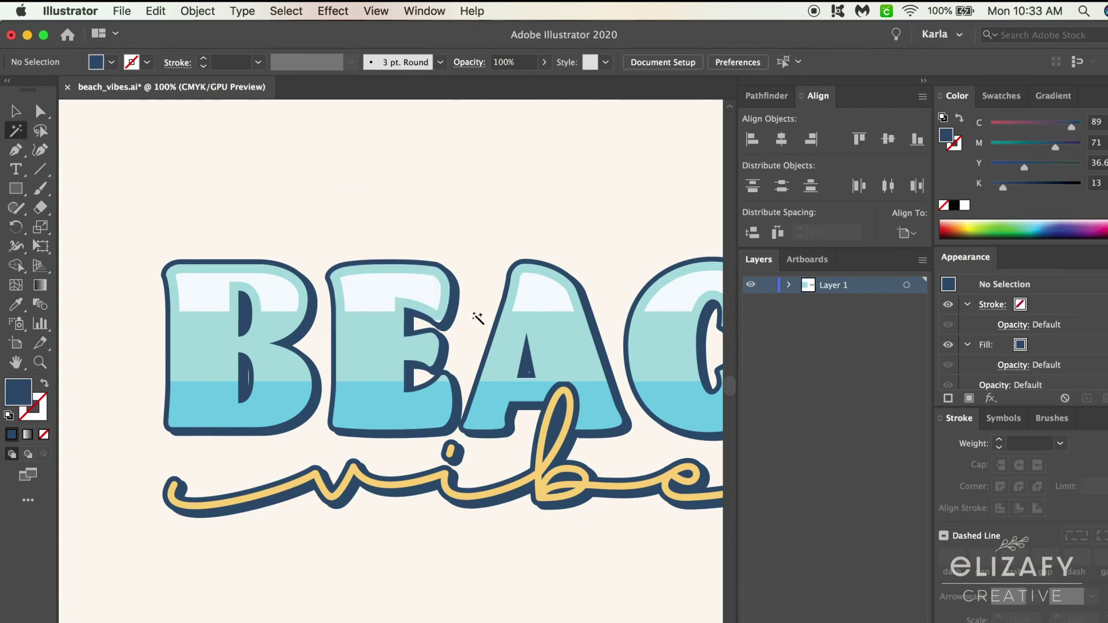
{"action": "left_click", "coordinate": [460, 309]}
{"action": "key", "text": "v"}
{"action": "left_click", "coordinate": [197, 11]}
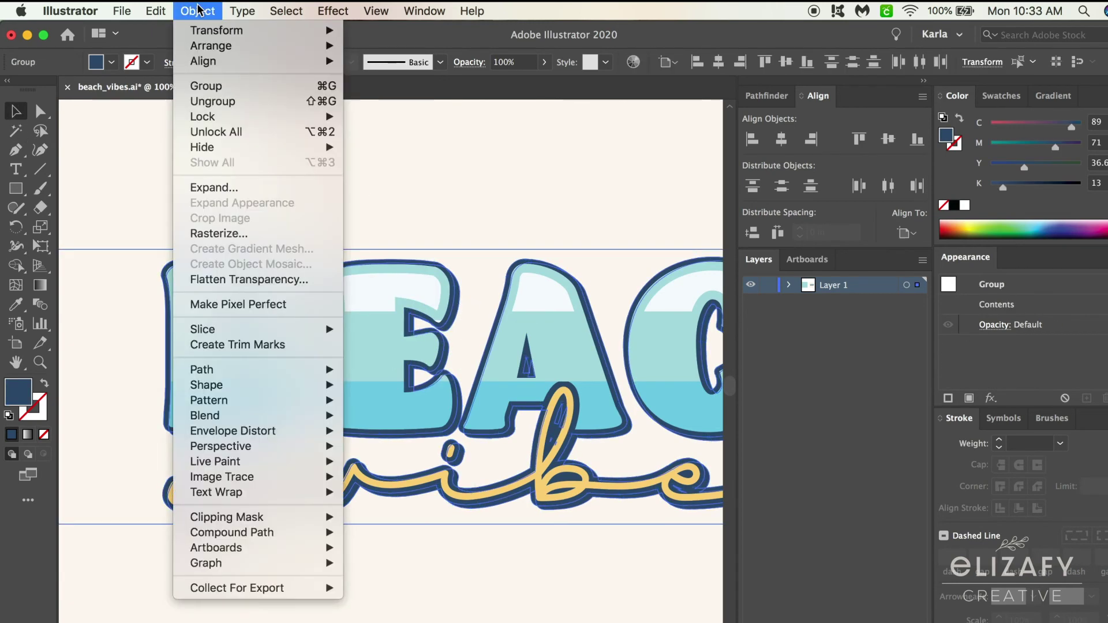
{"action": "left_click", "coordinate": [218, 183]}
{"action": "left_click", "coordinate": [766, 96]}
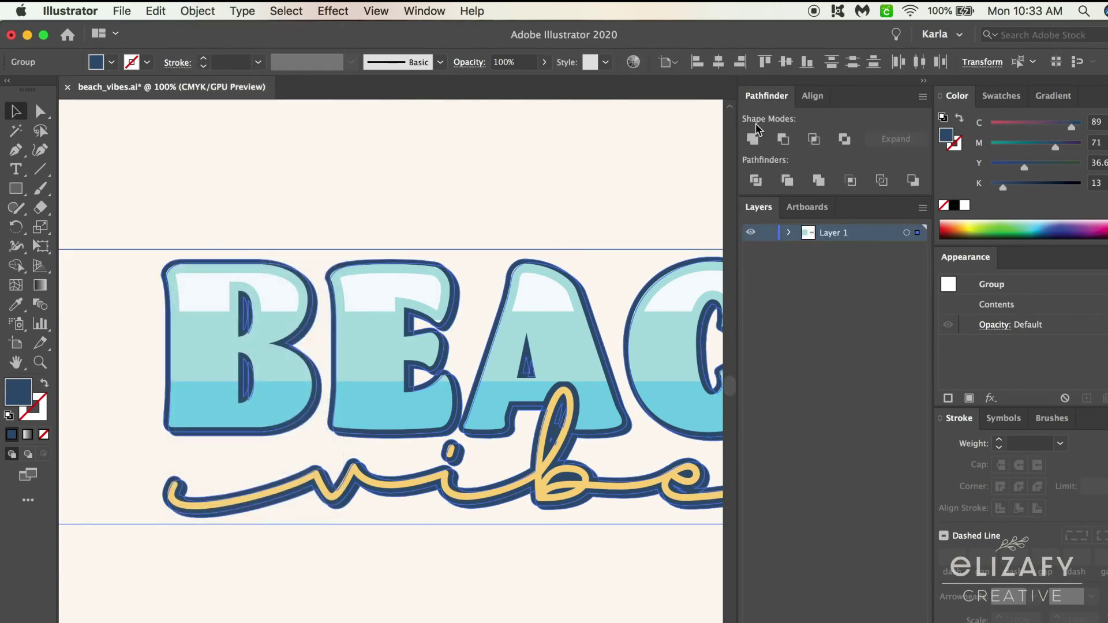
{"action": "left_click", "coordinate": [753, 139]}
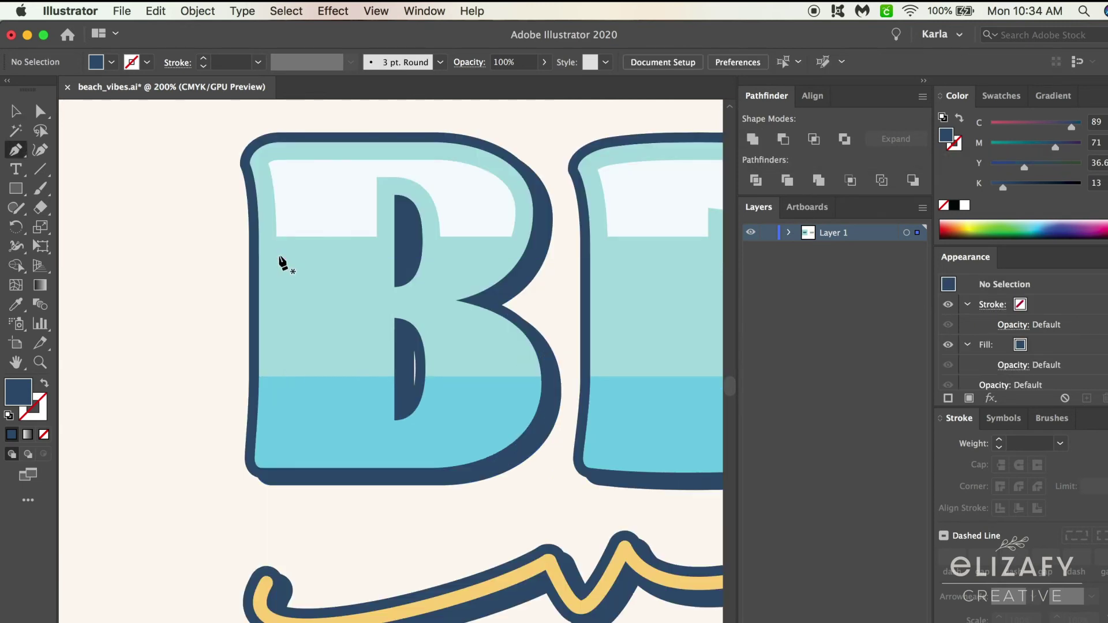
Step: Draw a slightly curved vertical highlight path about 1.05 in long inside the B's stem, beside its outer edge, with the Pen tool
{"action": "left_click", "coordinate": [278, 255]}
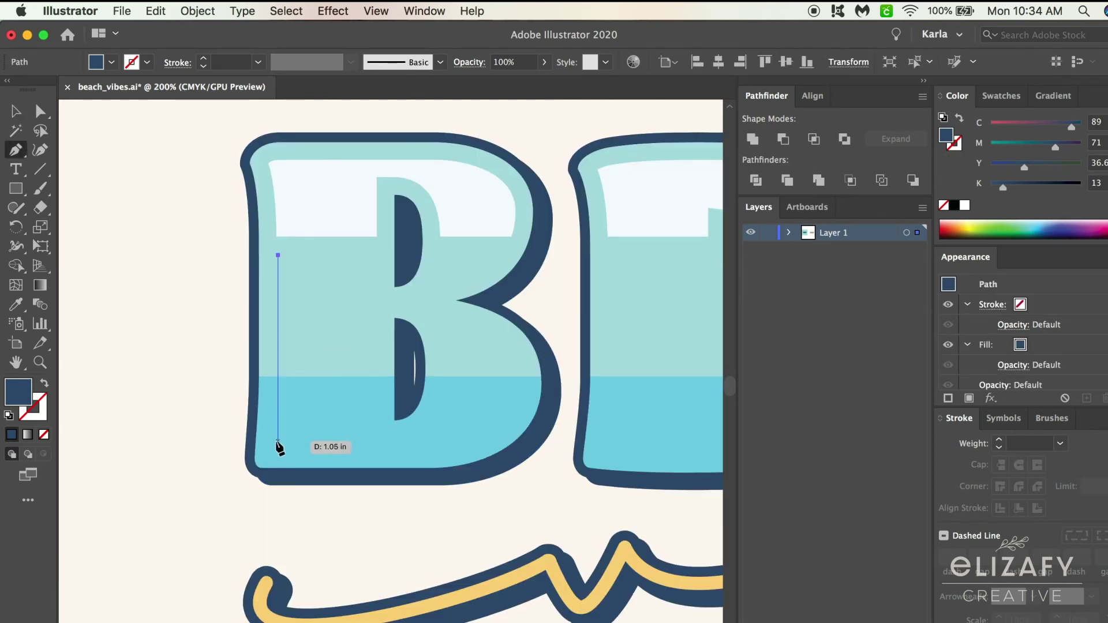
{"action": "mouse_move", "coordinate": [279, 442]}
{"action": "left_mouse_down"}
{"action": "mouse_move", "coordinate": [260, 484]}
{"action": "mouse_move", "coordinate": [277, 519]}
{"action": "left_mouse_up"}
{"action": "key", "text": "d"}
{"action": "key", "text": "v"}
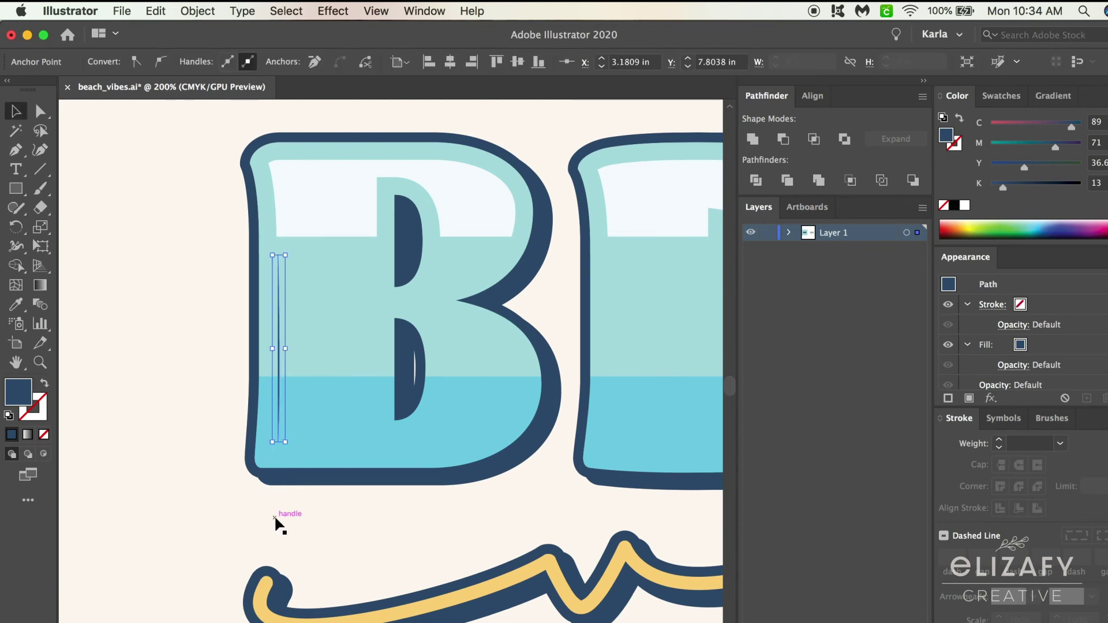
Step: Remove the highlight path's fill and give it a 2 pt white stroke with round caps and corners
{"action": "left_click", "coordinate": [943, 206]}
{"action": "left_click", "coordinate": [954, 143]}
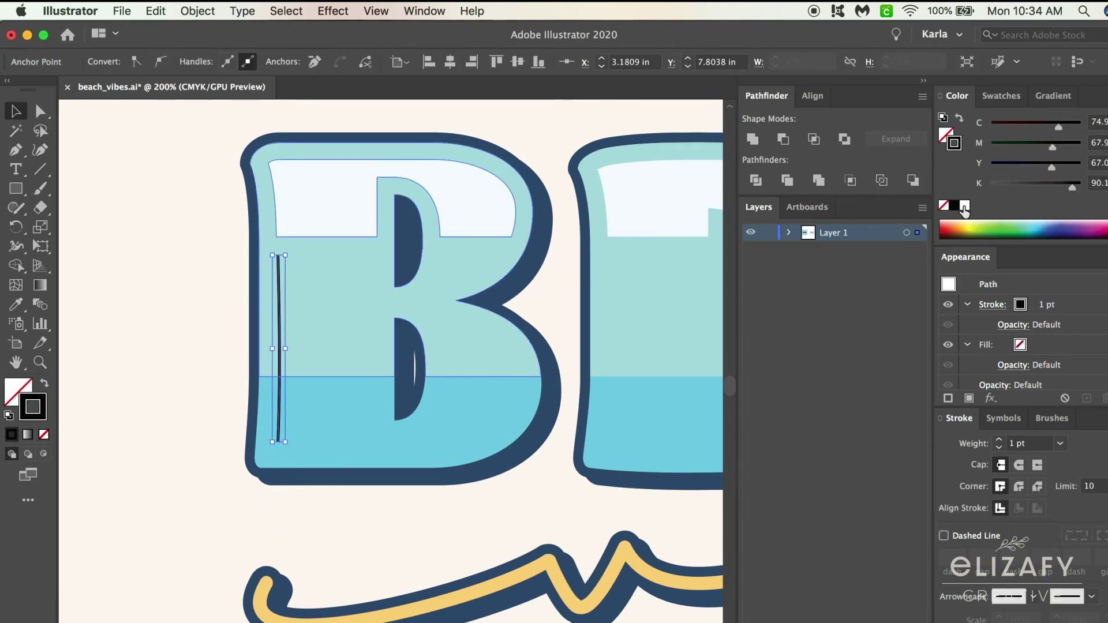
{"action": "left_click", "coordinate": [965, 206]}
{"action": "left_click", "coordinate": [999, 440]}
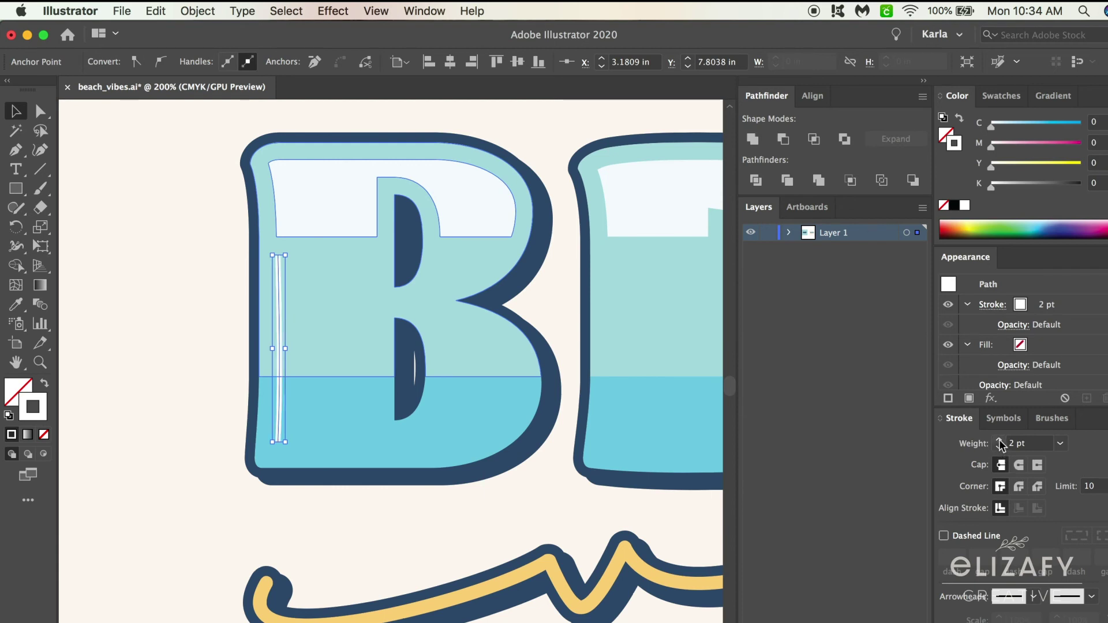
{"action": "left_click", "coordinate": [1018, 465]}
{"action": "left_click", "coordinate": [1019, 487]}
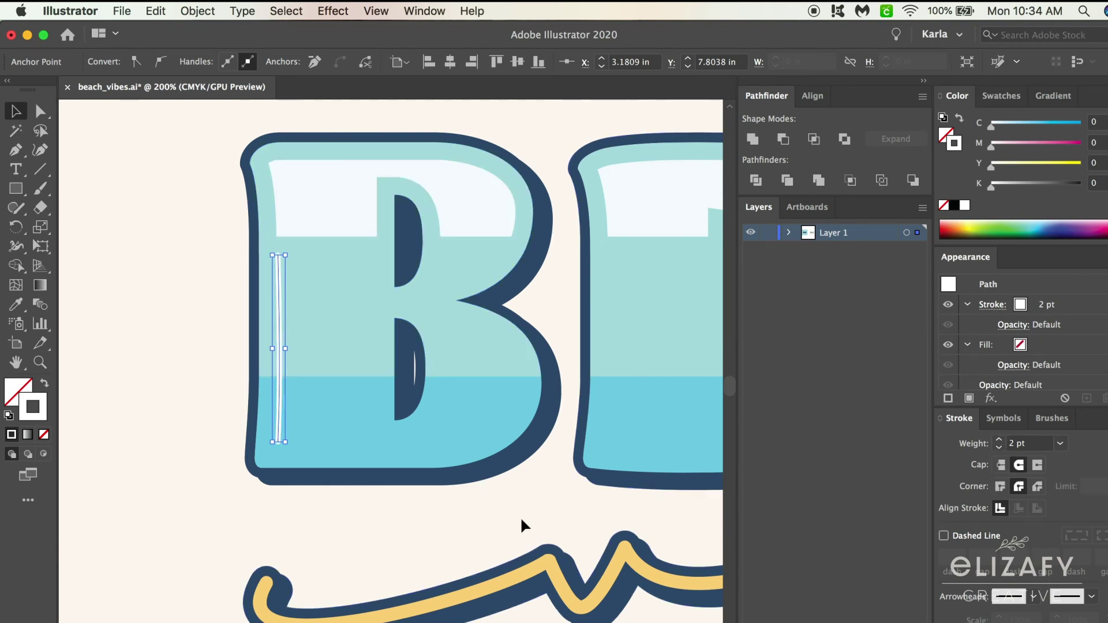
{"action": "left_click", "coordinate": [338, 545], "text": "super"}
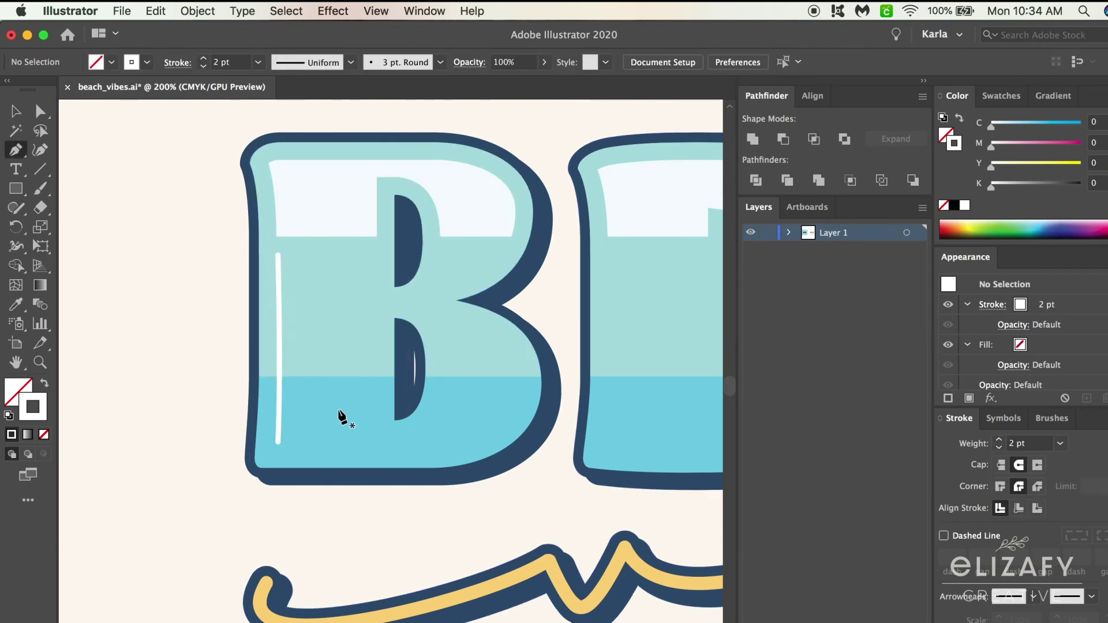
{"action": "left_click", "coordinate": [279, 382]}
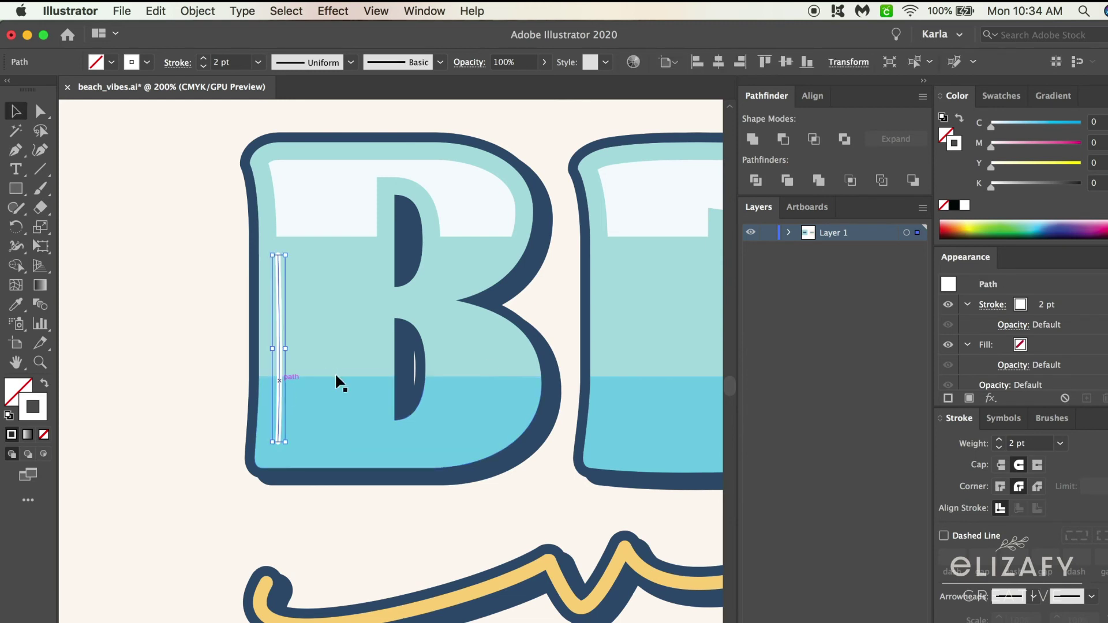
Step: Set the stroke weight of the highlight line inside the B's stem to 3 pt
{"action": "left_click", "coordinate": [1000, 440]}
{"action": "left_click", "coordinate": [999, 440]}
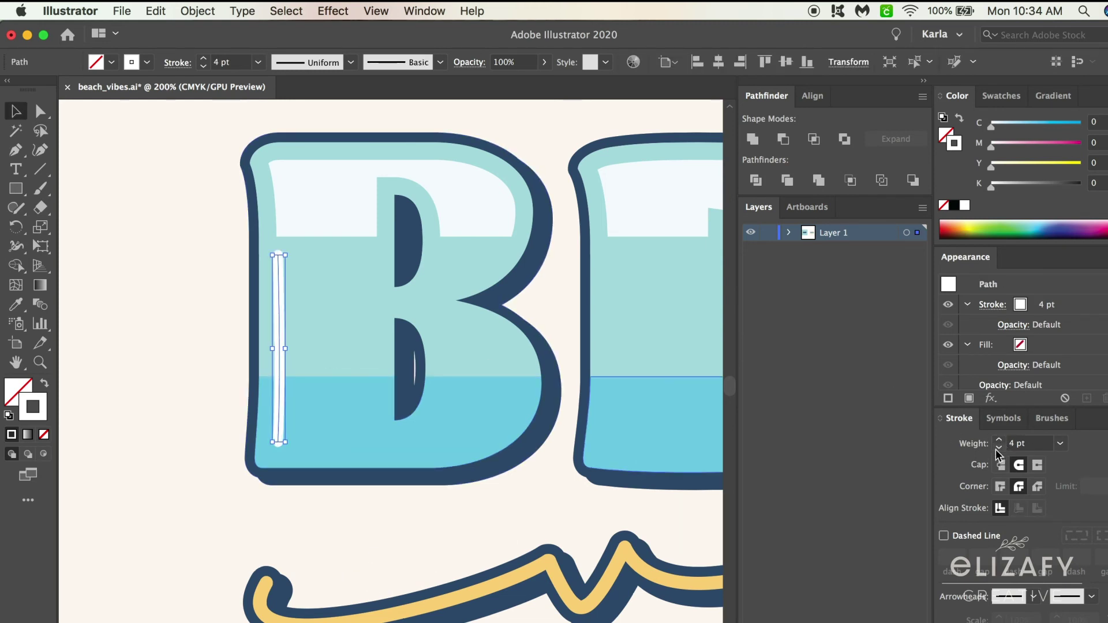
{"action": "left_click", "coordinate": [999, 448]}
Step: Draw a nearly vertical 3 pt white highlight line inside the E's stem, beside its outer edge, with the Pen tool
{"action": "key", "text": "p"}
{"action": "left_click", "coordinate": [456, 449]}
{"action": "left_click_drag", "start_coordinate": [523, 368], "coordinate": [521, 300]}
{"action": "mouse_move", "coordinate": [77, 398]}
{"action": "left_mouse_down"}
{"action": "mouse_move", "coordinate": [402, 354]}
{"action": "mouse_move", "coordinate": [412, 371]}
{"action": "left_mouse_up"}
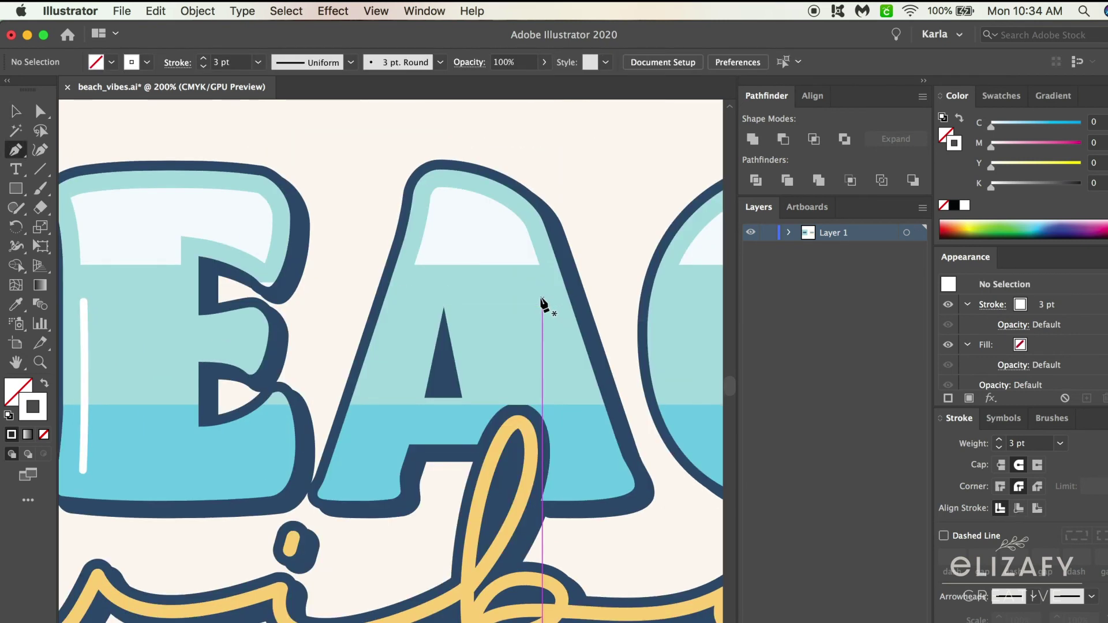
Step: Draw a slightly curved highlight about 1.1 in long down the A's right leg, following its outer edge, and end the path
{"action": "left_click", "coordinate": [543, 287]}
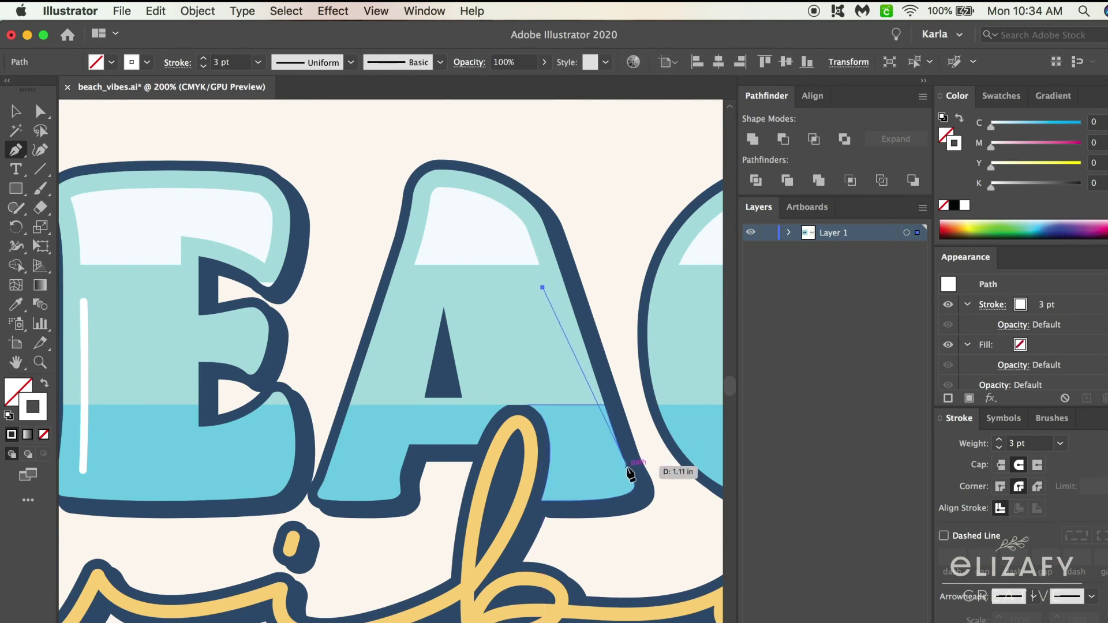
{"action": "left_click_drag", "start_coordinate": [604, 471], "coordinate": [640, 531]}
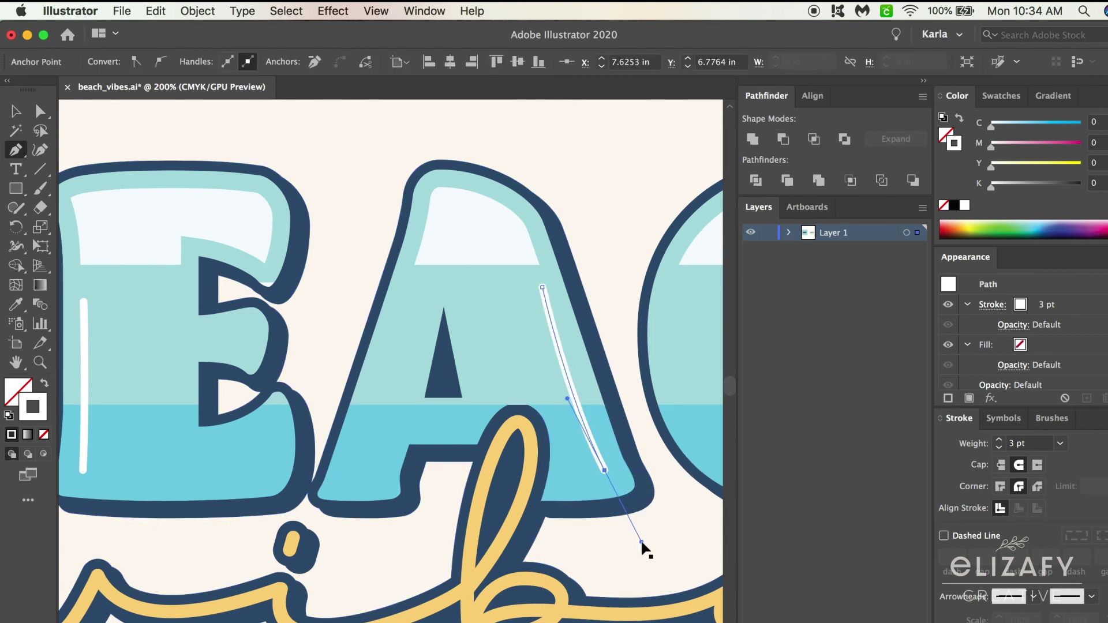
{"action": "left_click", "coordinate": [633, 540], "text": "super"}
Step: Start a highlight path inside the C's left curve, just below the white band, with the Pen tool
{"action": "scroll", "coordinate": [624, 540], "scroll_direction": "right", "scroll_amount": 5}
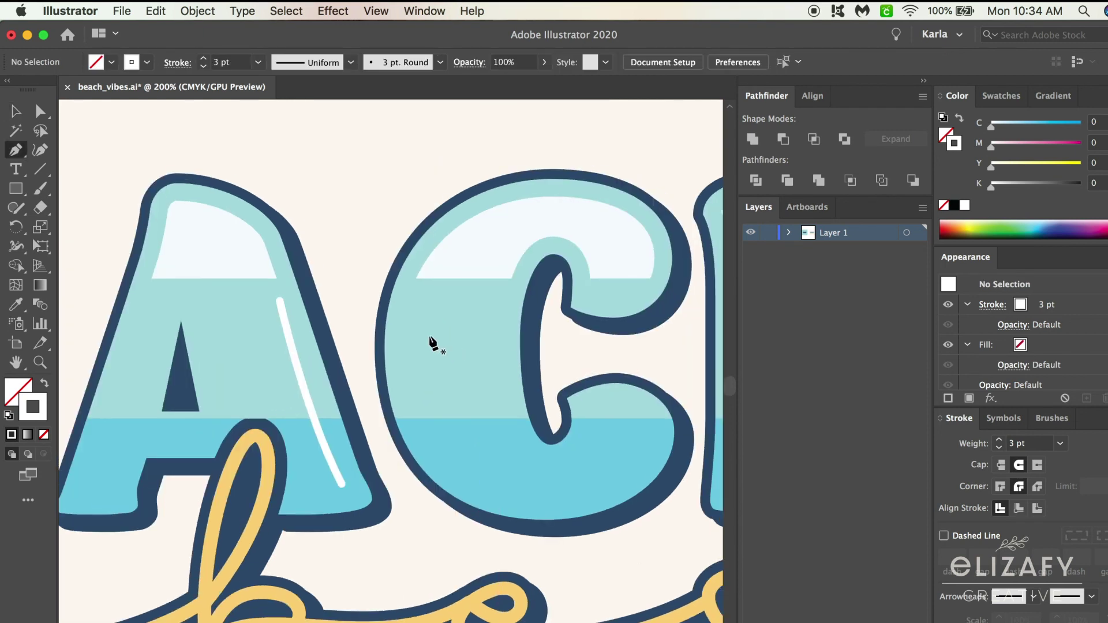
{"action": "left_click", "coordinate": [413, 300]}
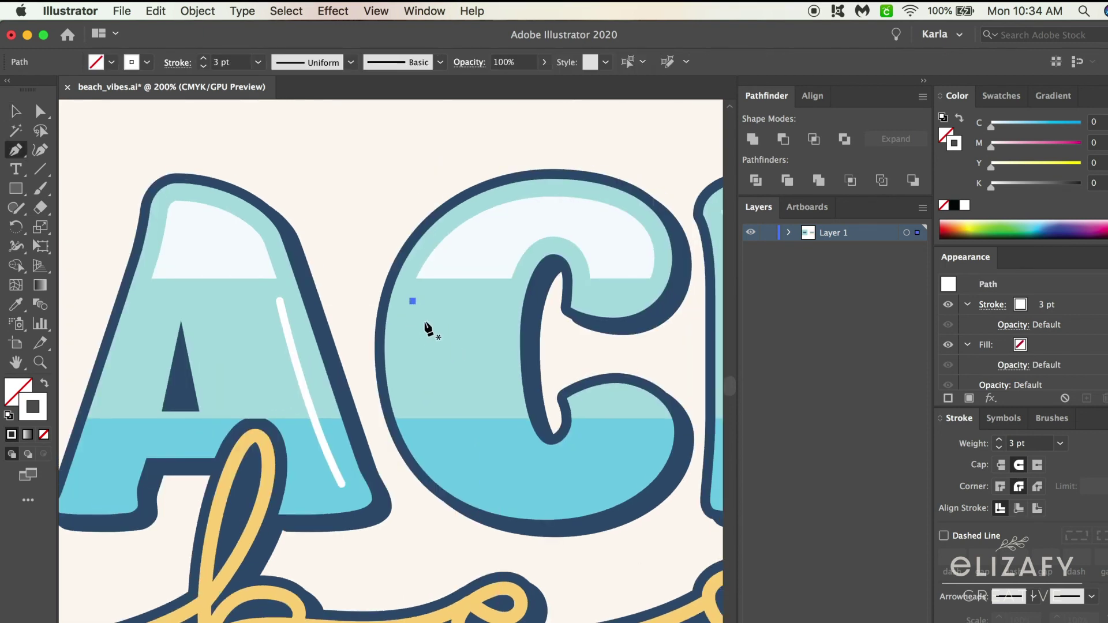